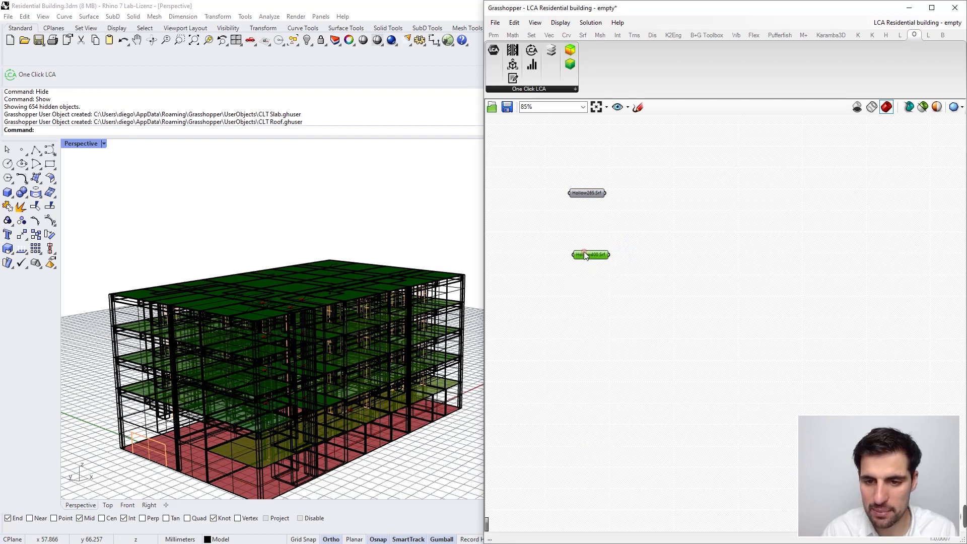
Step: Turn on the preview of the Hollow265 and Hollow400 surface parameters and check them in the building model
{"action": "left_click_drag", "start_coordinate": [599, 313], "coordinate": [582, 165]}
{"action": "right_click", "coordinate": [581, 165]}
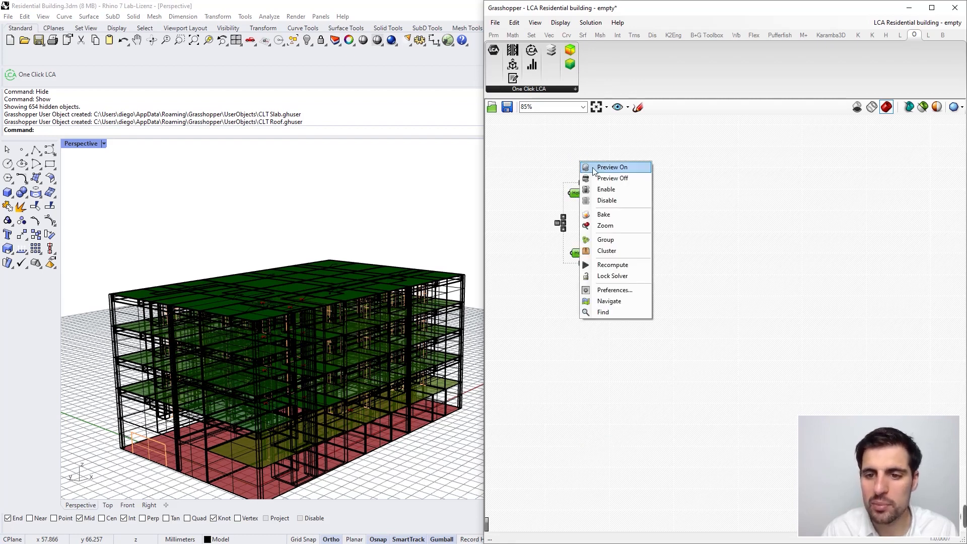
{"action": "left_click", "coordinate": [589, 164]}
{"action": "right_click_drag", "start_coordinate": [294, 395], "coordinate": [315, 399]}
{"action": "left_click", "coordinate": [649, 233]}
{"action": "right_click_drag", "start_coordinate": [710, 146], "coordinate": [669, 182]}
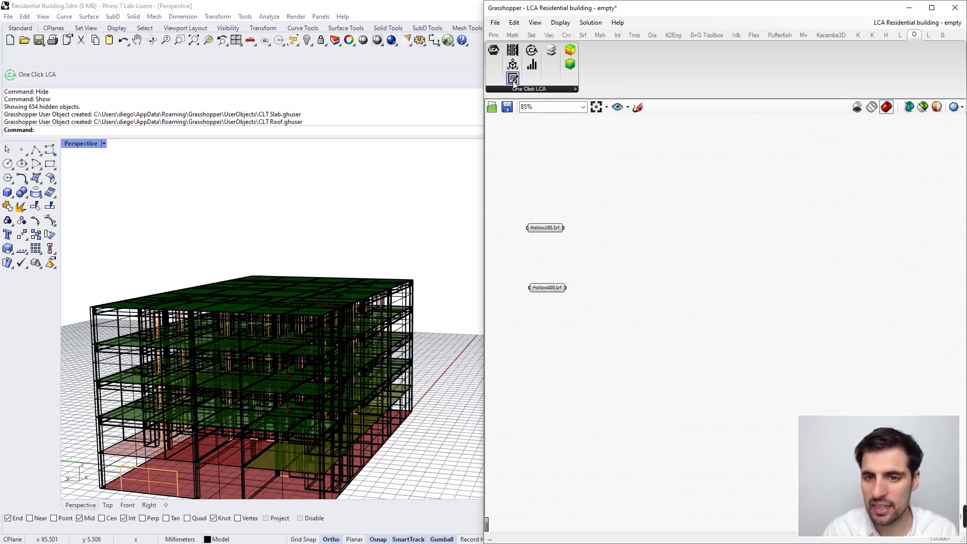
Step: Add a One Click LCA profile component beside the slab surfaces and filter its material to Concrete slabs (hollow and solid)
{"action": "left_click_drag", "start_coordinate": [512, 79], "coordinate": [685, 208]}
{"action": "right_click_drag", "start_coordinate": [597, 194], "coordinate": [535, 183]}
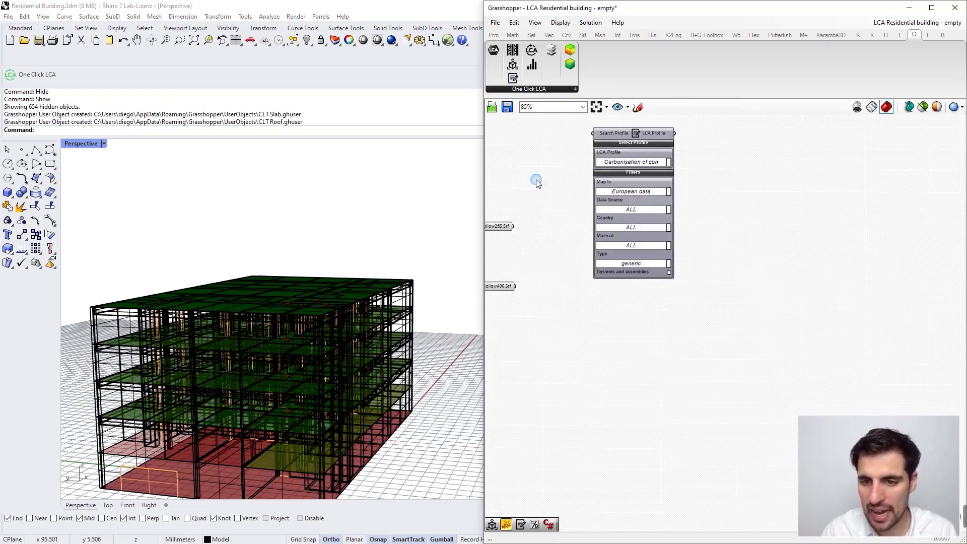
{"action": "left_click", "coordinate": [625, 246]}
{"action": "scroll", "coordinate": [670, 266], "scroll_direction": "down", "scroll_amount": 5}
{"action": "scroll", "coordinate": [675, 266], "scroll_direction": "up", "scroll_amount": 3}
{"action": "left_click", "coordinate": [652, 273]}
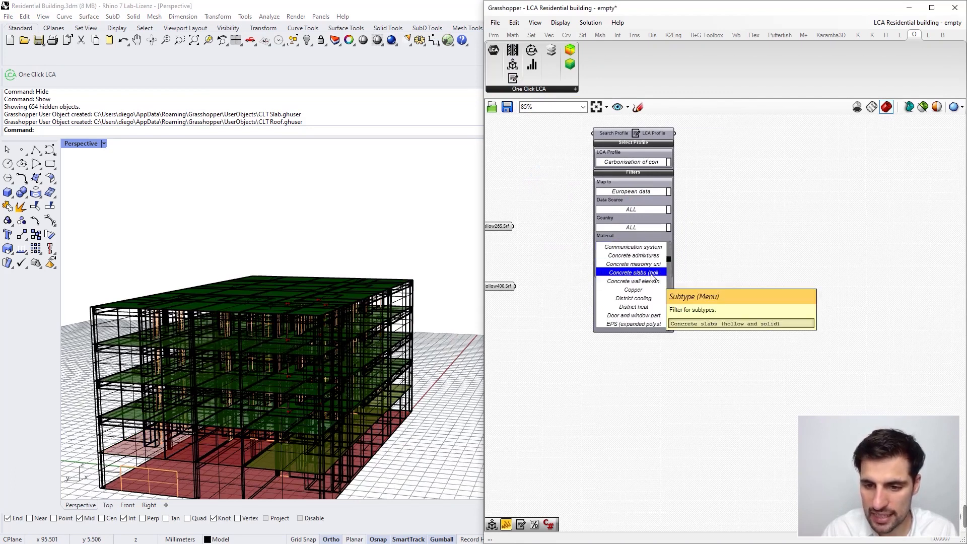
{"action": "left_click", "coordinate": [652, 276]}
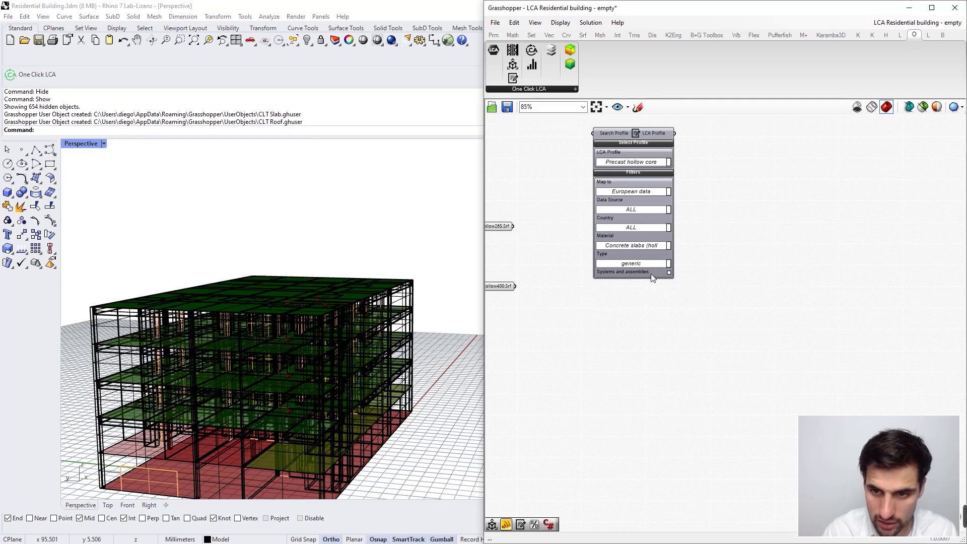
Step: Choose the DW Systembau hollow core concrete slab as LCA profile and reposition the component on the canvas
{"action": "left_click", "coordinate": [634, 161]}
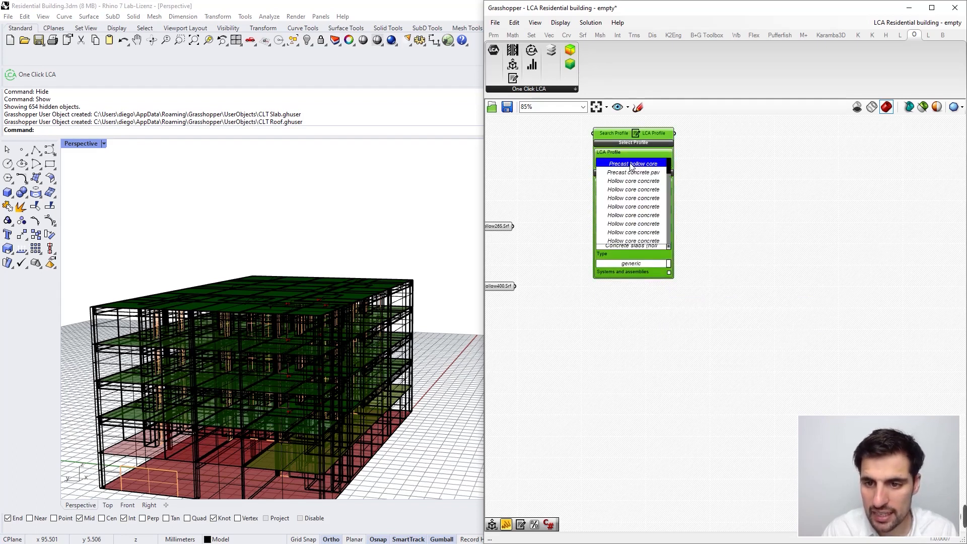
{"action": "left_click", "coordinate": [655, 181]}
{"action": "left_click_drag", "start_coordinate": [625, 135], "coordinate": [638, 162]}
{"action": "right_click_drag", "start_coordinate": [548, 251], "coordinate": [583, 269]}
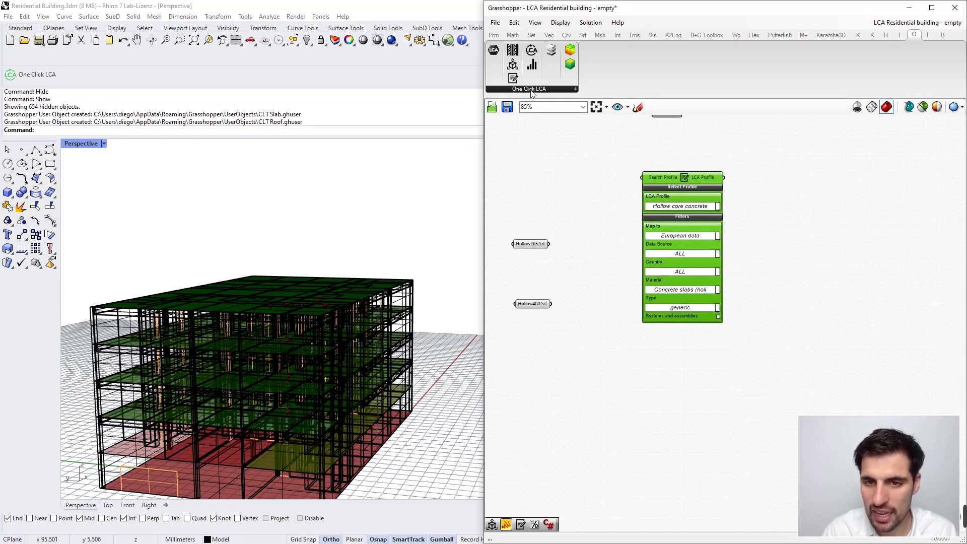
Step: Place a One Click LCA material component and connect the profile component's output to its LCA Profile input
{"action": "left_click", "coordinate": [515, 65]}
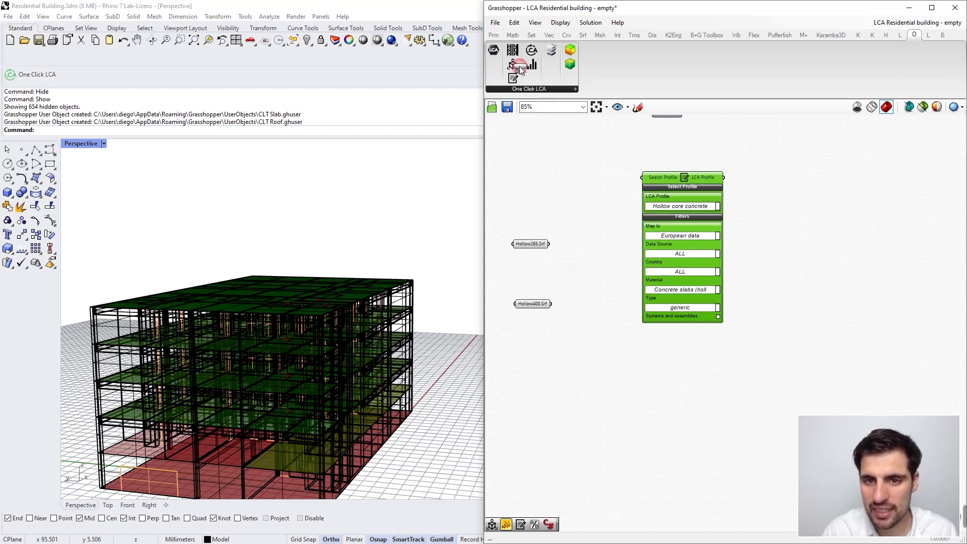
{"action": "left_click", "coordinate": [785, 217]}
{"action": "right_click_drag", "start_coordinate": [724, 178], "coordinate": [652, 172]}
{"action": "left_click_drag", "start_coordinate": [653, 172], "coordinate": [682, 172]}
{"action": "left_click_drag", "start_coordinate": [696, 179], "coordinate": [740, 179]}
{"action": "right_click_drag", "start_coordinate": [697, 209], "coordinate": [744, 212]}
{"action": "scroll", "coordinate": [702, 215], "scroll_direction": "down", "scroll_amount": 1}
{"action": "scroll", "coordinate": [559, 234], "scroll_direction": "up", "scroll_amount": 1}
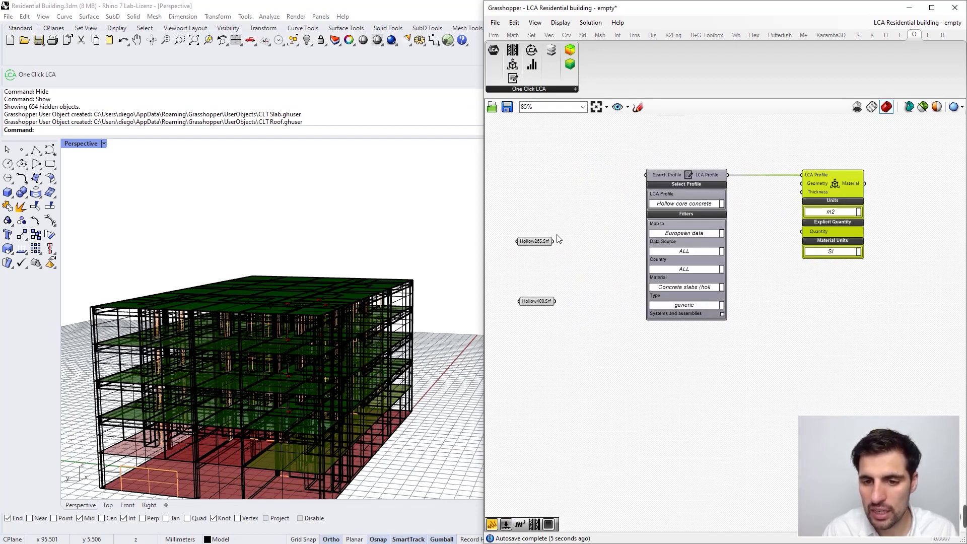
Step: Connect the Hollow265 surface parameter to the Geometry input of the material component
{"action": "left_click_drag", "start_coordinate": [553, 241], "coordinate": [802, 183]}
{"action": "right_click_drag", "start_coordinate": [808, 148], "coordinate": [723, 141]}
{"action": "scroll", "coordinate": [666, 214], "scroll_direction": "down", "scroll_amount": 1}
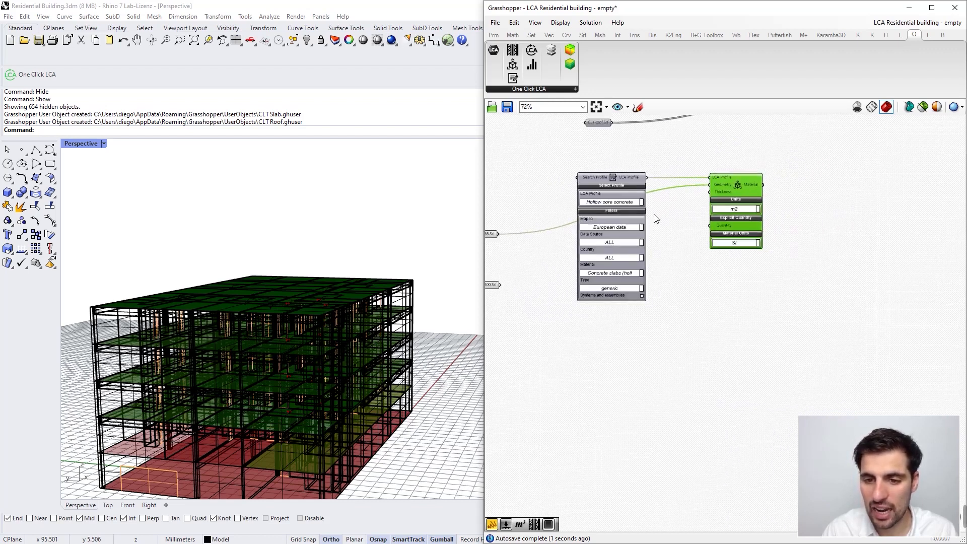
Step: Highlight the Hollow265 surfaces in the building model and show the material component's output in a connected panel
{"action": "left_click", "coordinate": [486, 234]}
{"action": "mouse_move", "coordinate": [166, 367]}
{"action": "right_mouse_down"}
{"action": "mouse_move", "coordinate": [202, 369]}
{"action": "mouse_move", "coordinate": [170, 369]}
{"action": "right_mouse_up"}
{"action": "right_click_drag", "start_coordinate": [551, 279], "coordinate": [624, 265]}
{"action": "scroll", "coordinate": [558, 223], "scroll_direction": "up", "scroll_amount": 2}
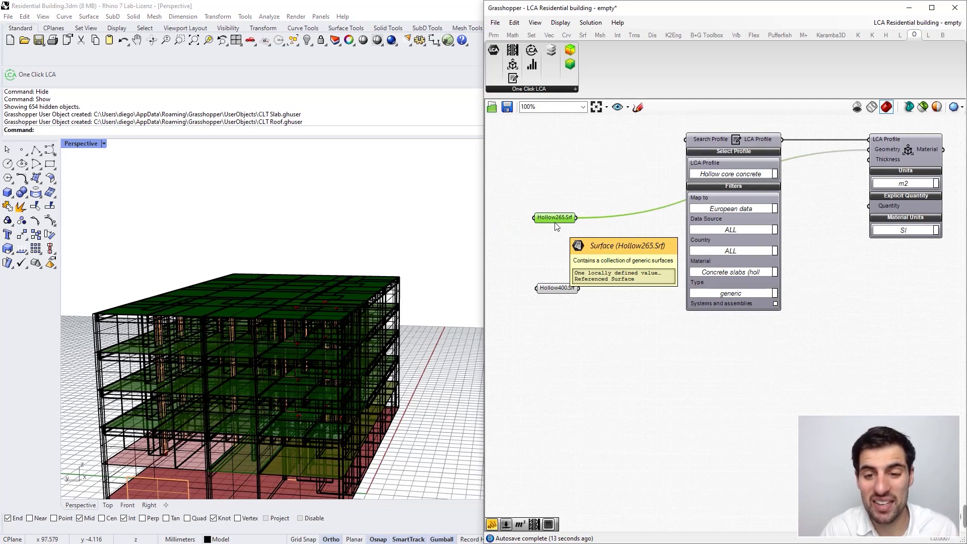
{"action": "right_click_drag", "start_coordinate": [841, 201], "coordinate": [816, 202]}
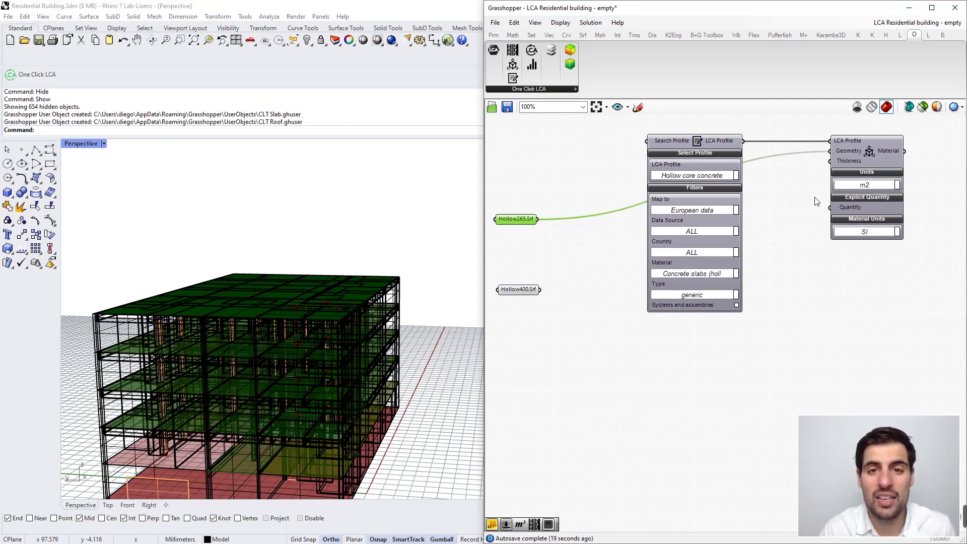
{"action": "right_click_drag", "start_coordinate": [802, 181], "coordinate": [604, 222]}
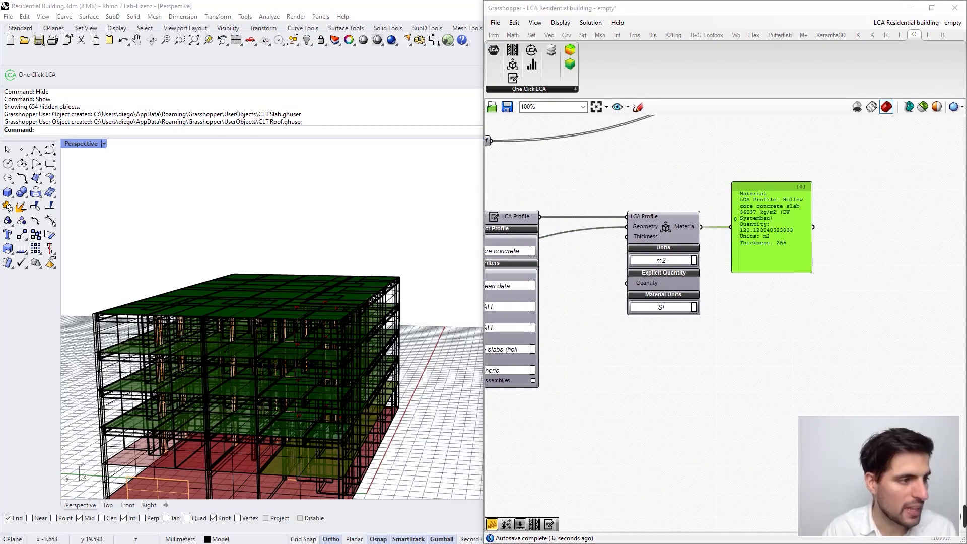
Step: Switch to One Click LCA in the browser, search the foundation materials for "hollow core slab" and add the 360.37 kg/m2 DW Systembau slab
{"action": "left_click_drag", "start_coordinate": [0, 136], "coordinate": [504, 34]}
{"action": "left_click", "coordinate": [804, 29]}
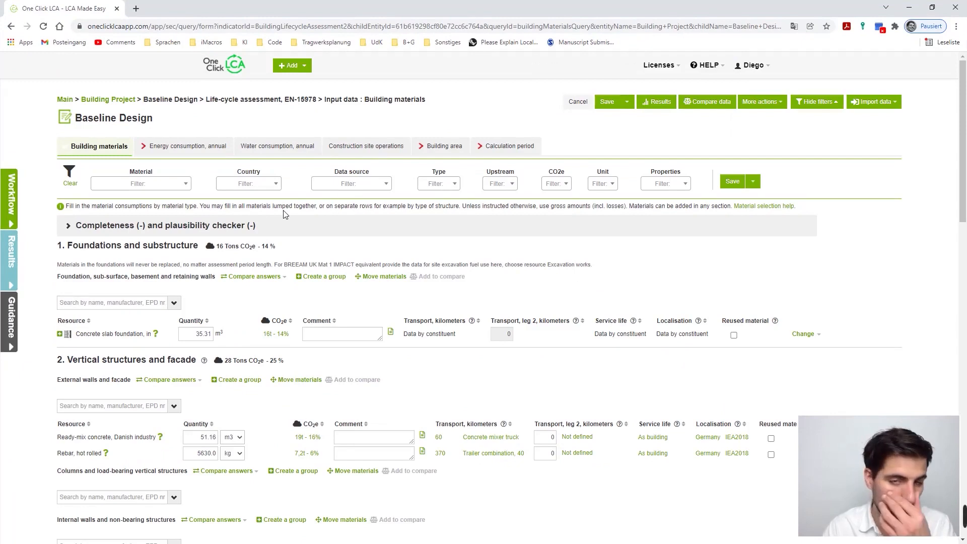
{"action": "left_click", "coordinate": [141, 304]}
{"action": "type", "text": "hollow core slab"}
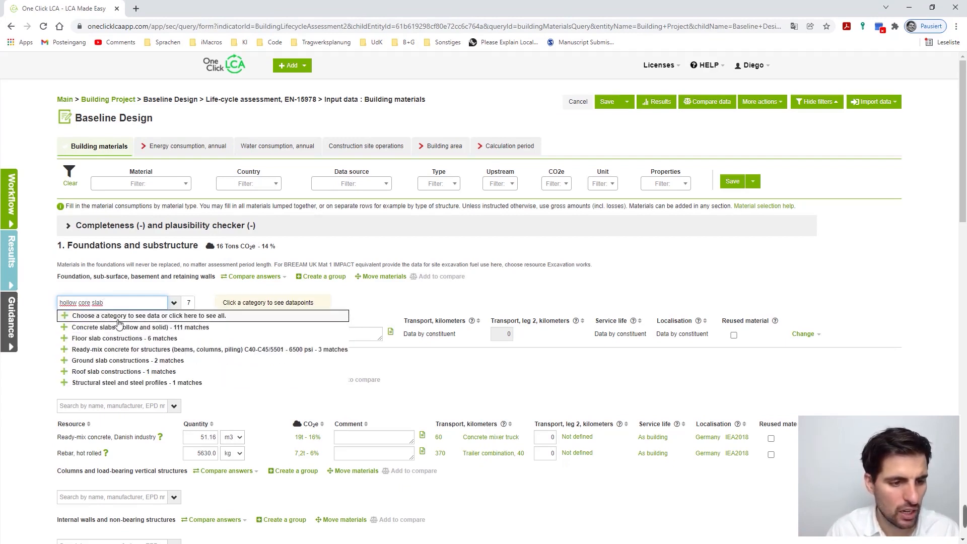
{"action": "left_click", "coordinate": [119, 327]}
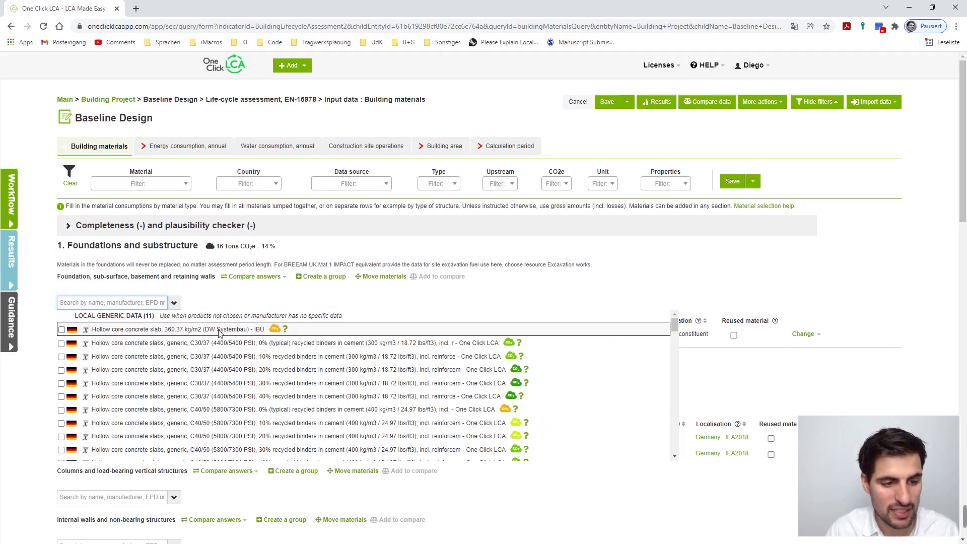
{"action": "left_click", "coordinate": [219, 331]}
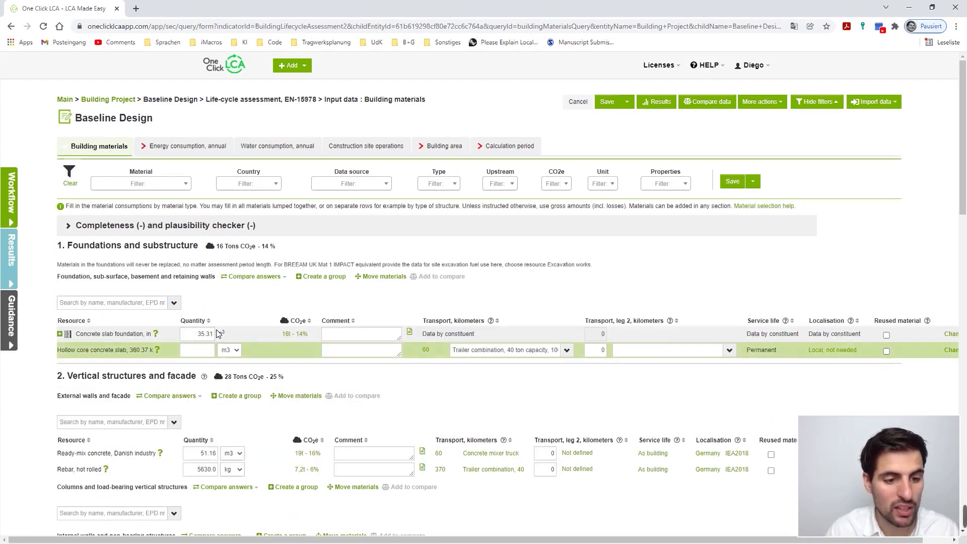
Step: Open the data card of the added hollow core slab and examine its description, technical characteristics and environmental profile
{"action": "left_click", "coordinate": [159, 349]}
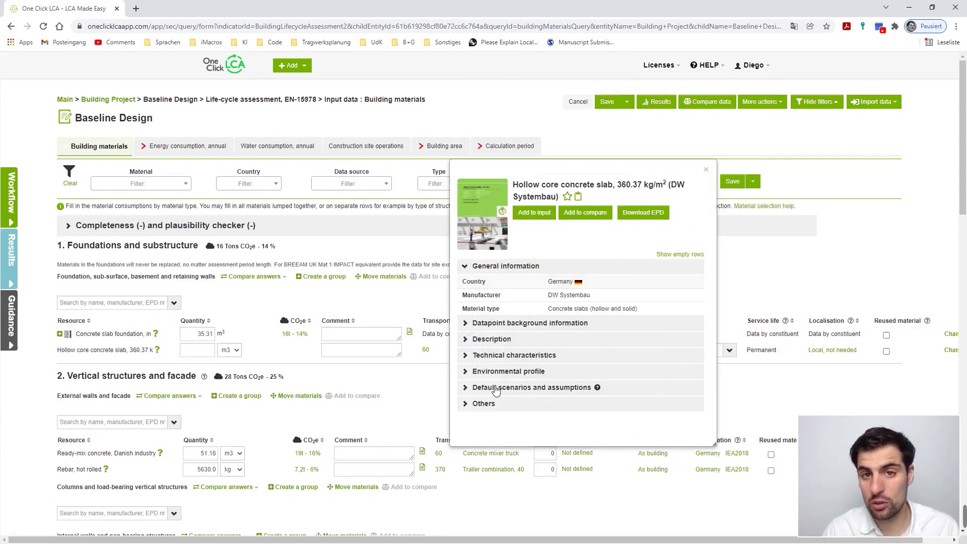
{"action": "left_click", "coordinate": [489, 339]}
{"action": "scroll", "coordinate": [516, 357], "scroll_direction": "down", "scroll_amount": 10}
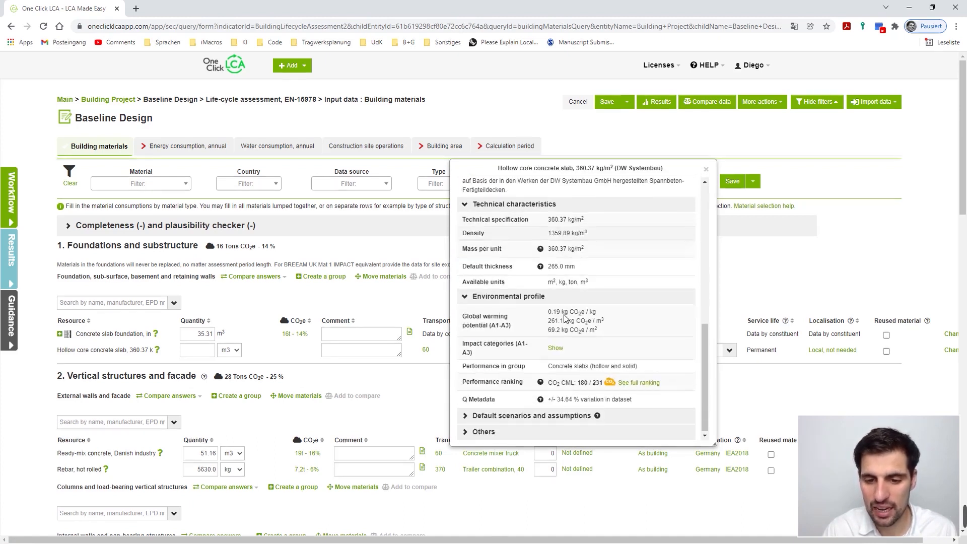
{"action": "scroll", "coordinate": [564, 302], "scroll_direction": "up", "scroll_amount": 8}
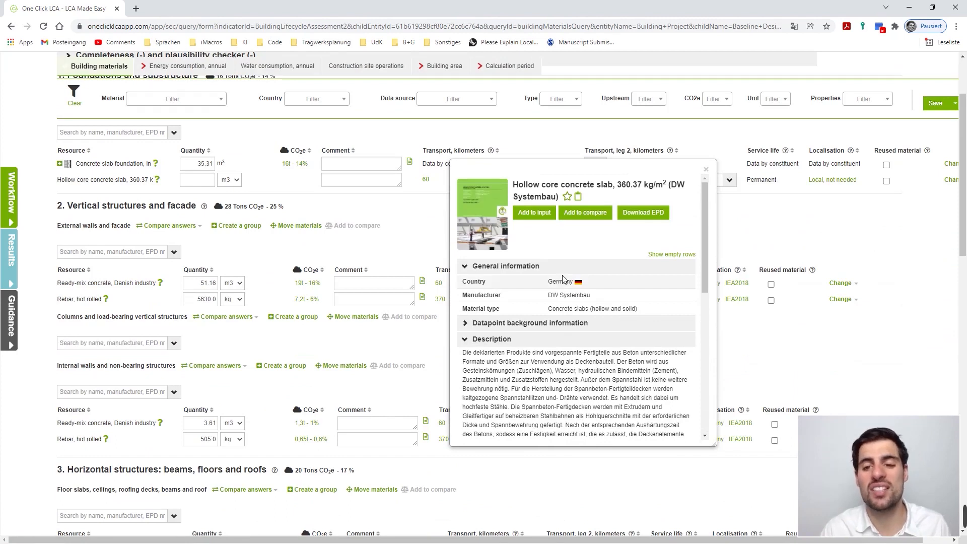
Step: Open the slab's EPD document and examine the declared unit in the calculation rules of section 3
{"action": "left_click", "coordinate": [661, 217]}
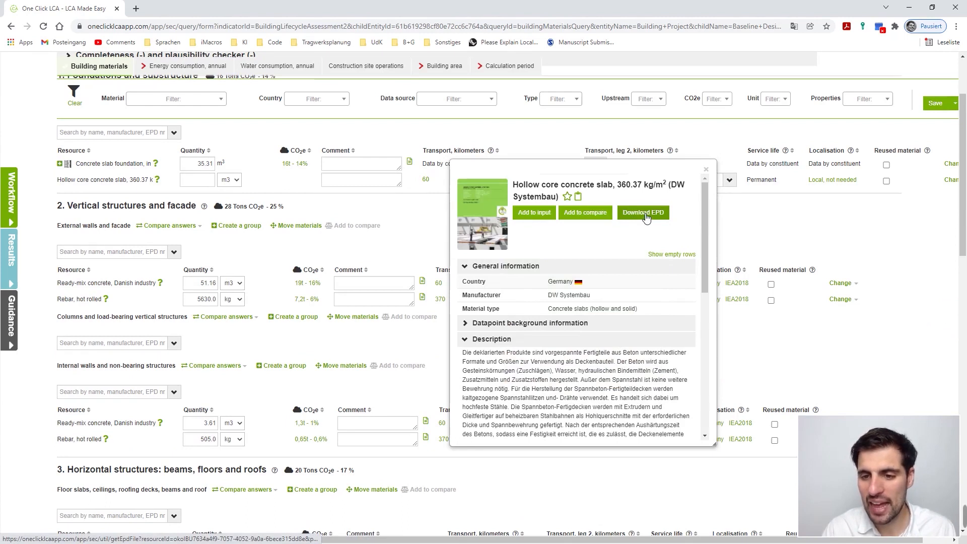
{"action": "left_click", "coordinate": [646, 217]}
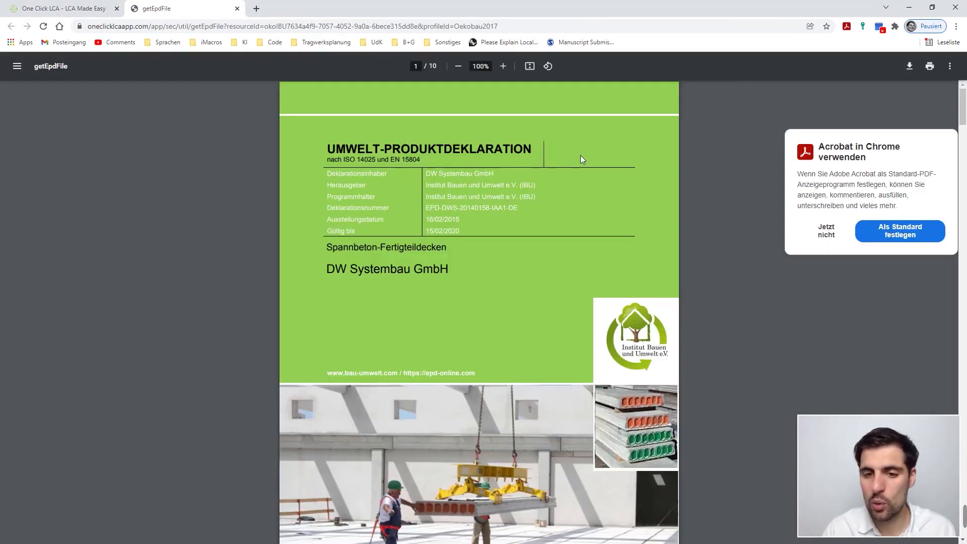
{"action": "scroll", "coordinate": [580, 155], "scroll_direction": "down", "scroll_amount": 2}
{"action": "scroll", "coordinate": [580, 155], "scroll_direction": "down", "scroll_amount": 10}
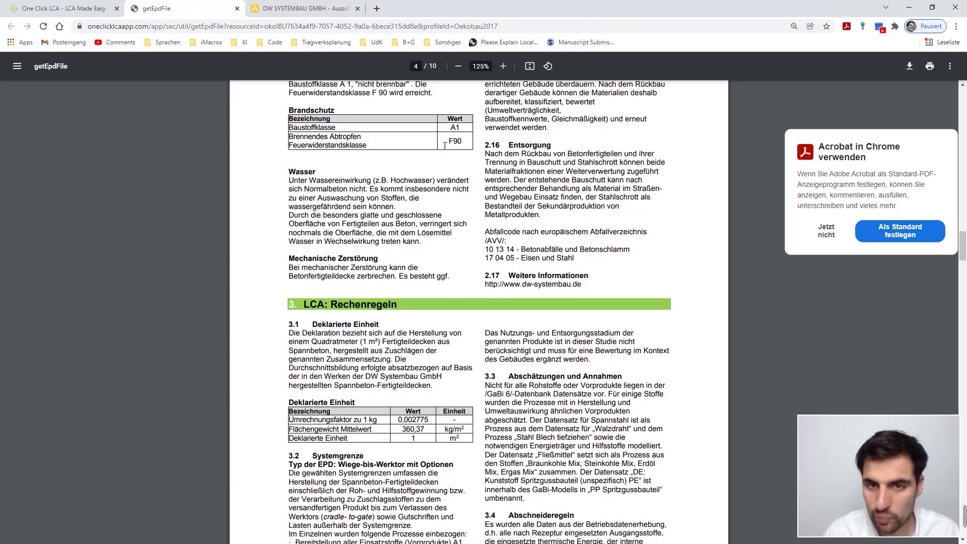
{"action": "scroll", "coordinate": [444, 146], "scroll_direction": "down", "scroll_amount": 1}
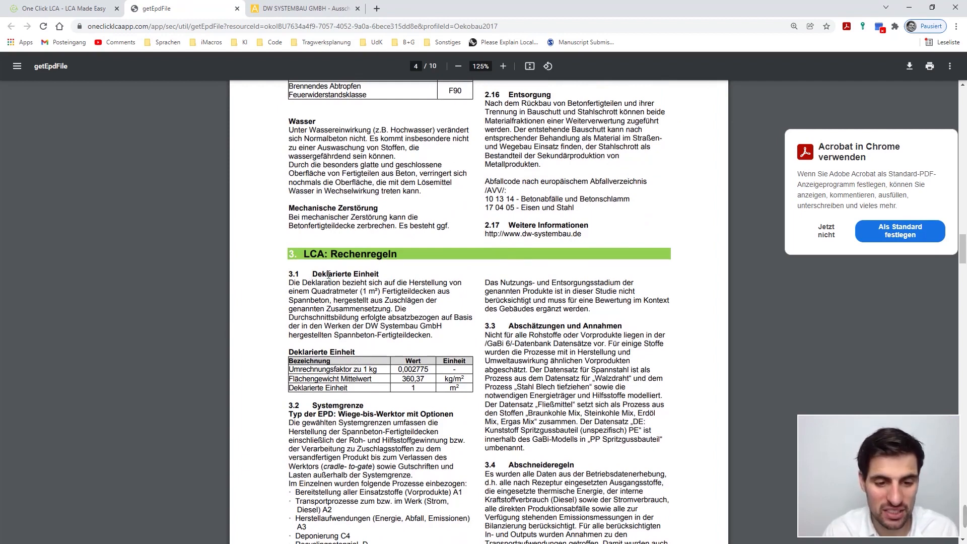
{"action": "scroll", "coordinate": [328, 274], "scroll_direction": "down", "scroll_amount": 1}
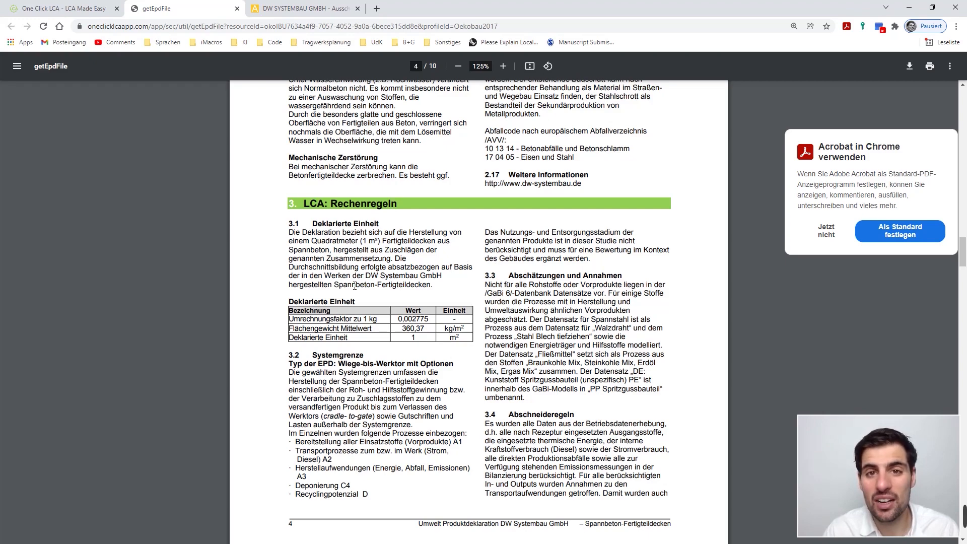
{"action": "scroll", "coordinate": [369, 217], "scroll_direction": "down", "scroll_amount": 5}
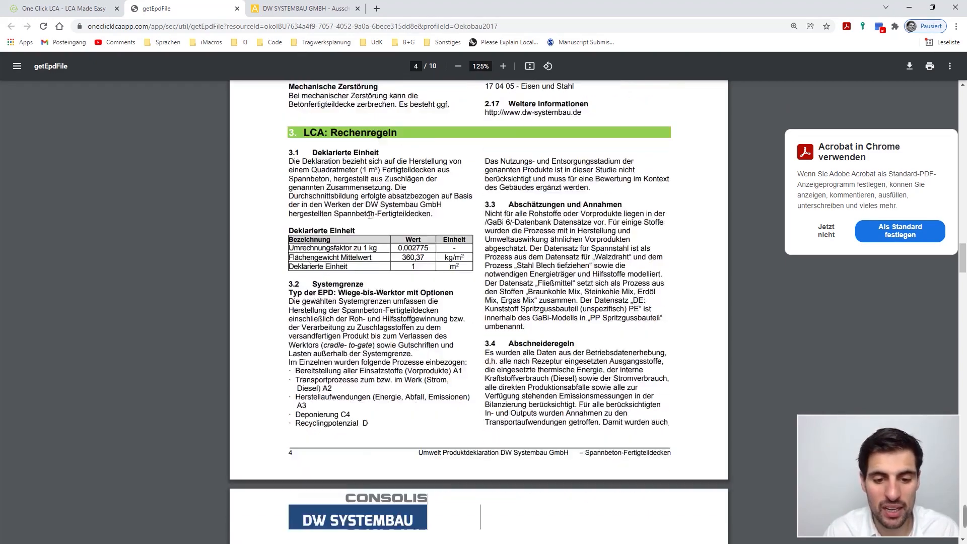
{"action": "scroll", "coordinate": [370, 215], "scroll_direction": "up", "scroll_amount": 2}
{"action": "scroll", "coordinate": [370, 215], "scroll_direction": "up", "scroll_amount": 2}
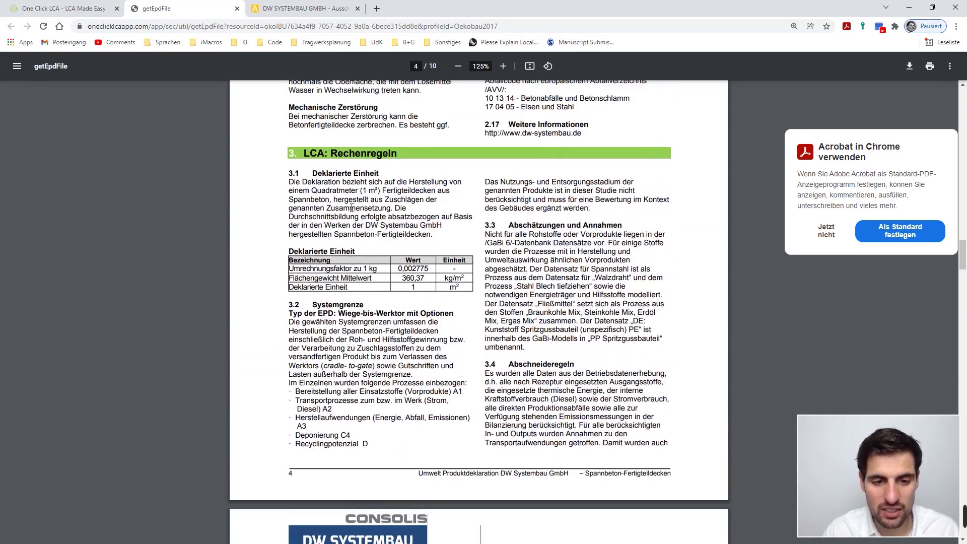
Step: Examine the LCA results tables in section 5 of the EPD, highlighting the slab thickness and concrete class
{"action": "scroll", "coordinate": [400, 216], "scroll_direction": "down", "scroll_amount": 14}
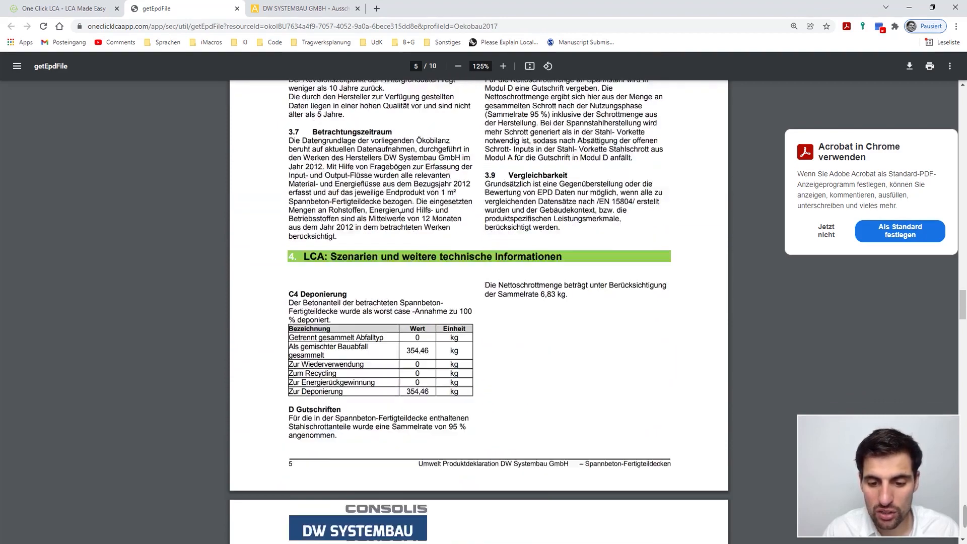
{"action": "scroll", "coordinate": [400, 216], "scroll_direction": "down", "scroll_amount": 6}
{"action": "scroll", "coordinate": [400, 216], "scroll_direction": "up", "scroll_amount": 2}
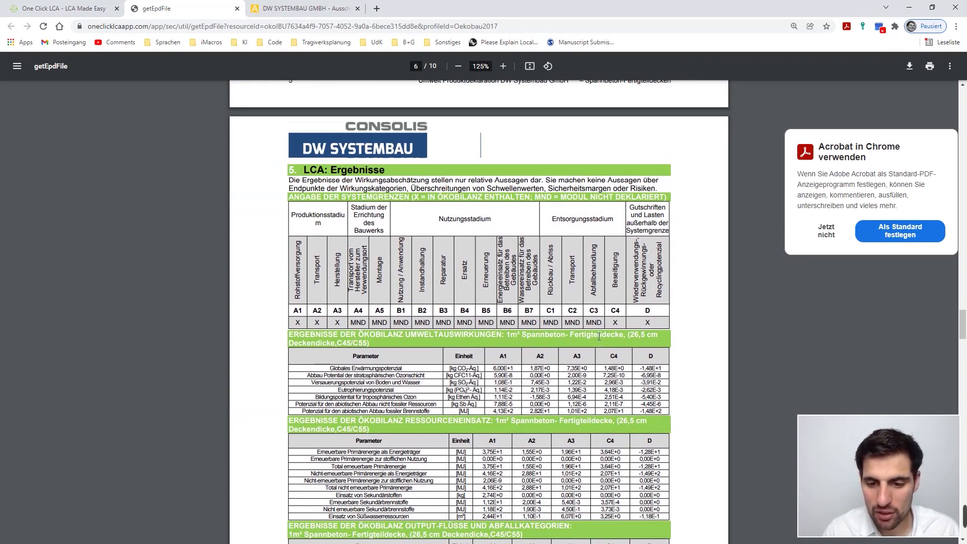
{"action": "left_click_drag", "start_coordinate": [629, 336], "coordinate": [367, 345]}
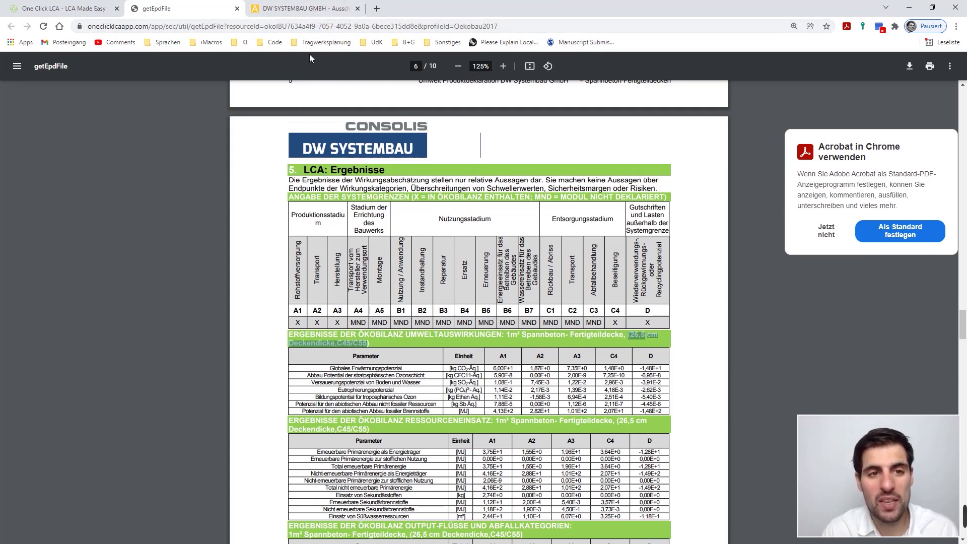
Step: View the cross-section drawing of the BRESPA A26B - 265 mm slab in the DW Systembau catalogue, and close it again
{"action": "left_click", "coordinate": [294, 13]}
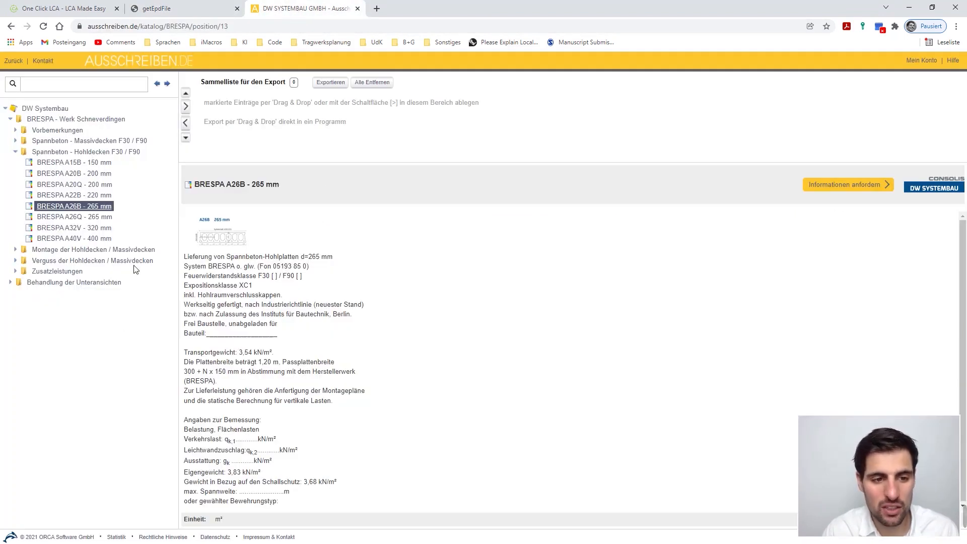
{"action": "left_click", "coordinate": [231, 240]}
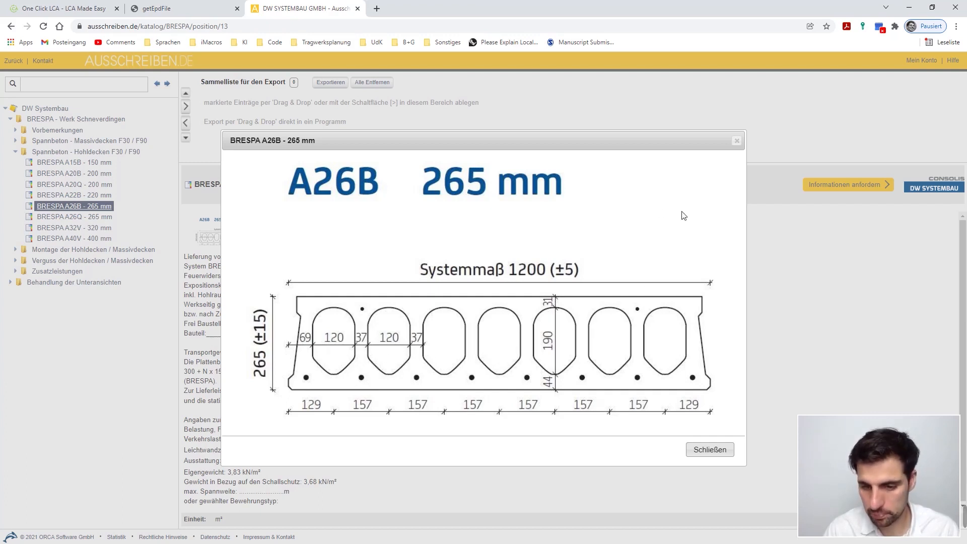
{"action": "left_click", "coordinate": [735, 140]}
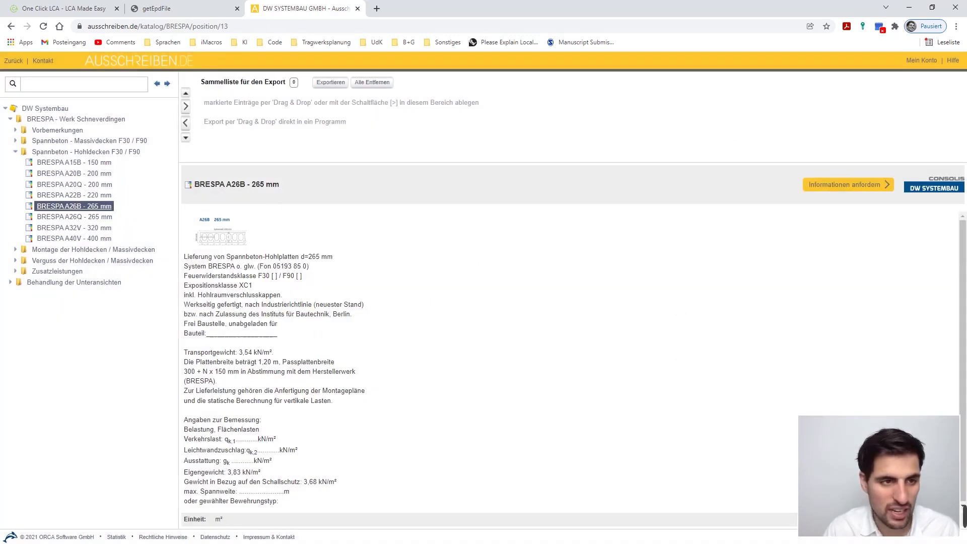
Step: Return to Grasshopper and bring the Hollow265 and Hollow400 parameters with the LCA profile component into close view
{"action": "left_click", "coordinate": [909, 7]}
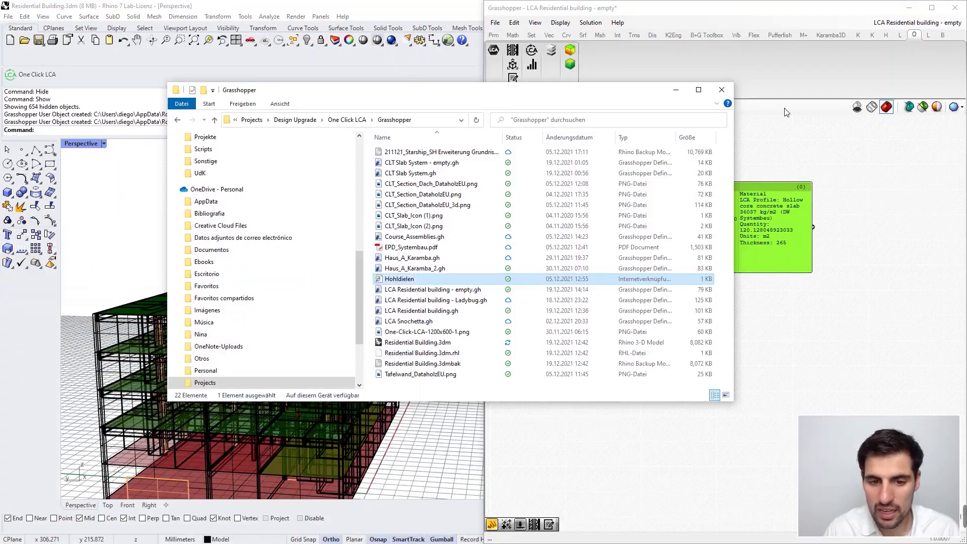
{"action": "left_click", "coordinate": [847, 264]}
{"action": "scroll", "coordinate": [704, 292], "scroll_direction": "down", "scroll_amount": 3}
{"action": "scroll", "coordinate": [533, 255], "scroll_direction": "down", "scroll_amount": 2}
{"action": "right_click_drag", "start_coordinate": [532, 255], "coordinate": [614, 211]}
{"action": "scroll", "coordinate": [613, 211], "scroll_direction": "up", "scroll_amount": 3}
{"action": "scroll", "coordinate": [616, 215], "scroll_direction": "up", "scroll_amount": 4}
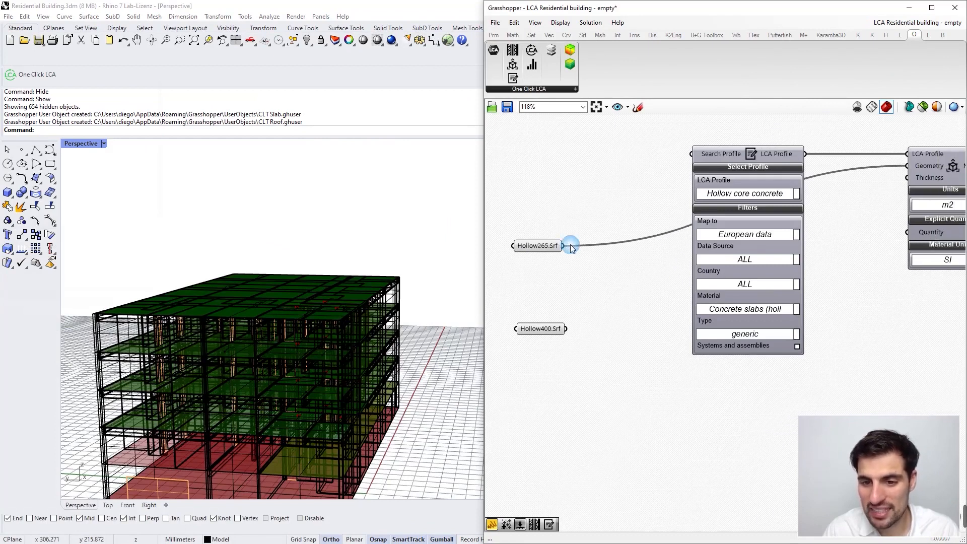
Step: Move the Hollow400 parameter well below the hollow core LCA profile component to free space for its own material
{"action": "scroll", "coordinate": [579, 257], "scroll_direction": "down", "scroll_amount": 2}
{"action": "left_click_drag", "start_coordinate": [552, 306], "coordinate": [552, 427]}
{"action": "scroll", "coordinate": [604, 424], "scroll_direction": "up", "scroll_amount": 1}
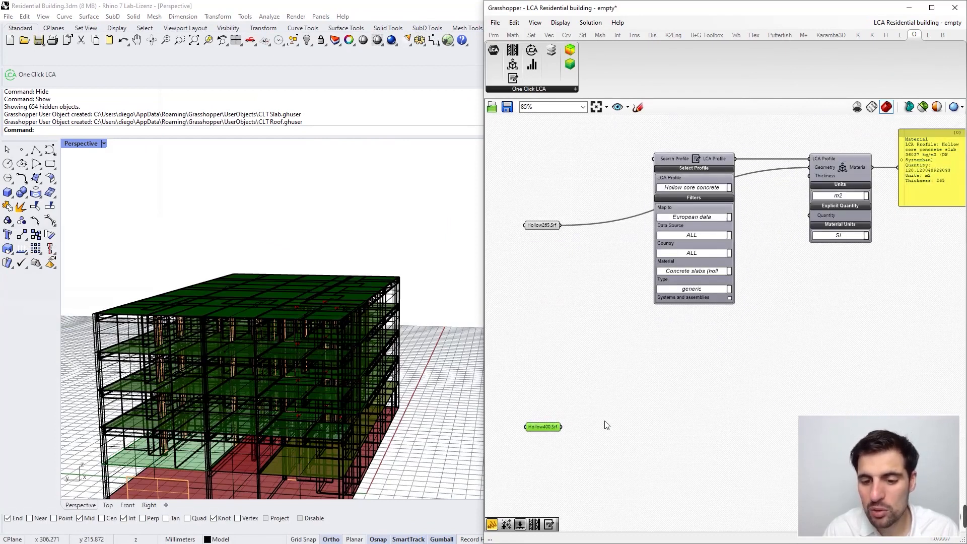
{"action": "right_click_drag", "start_coordinate": [614, 403], "coordinate": [492, 417]}
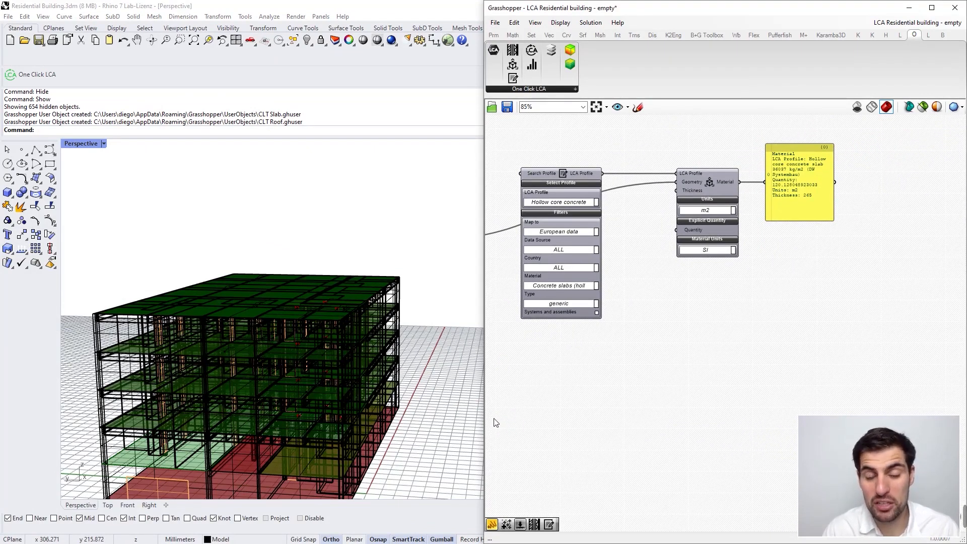
{"action": "right_click_drag", "start_coordinate": [647, 224], "coordinate": [760, 251]}
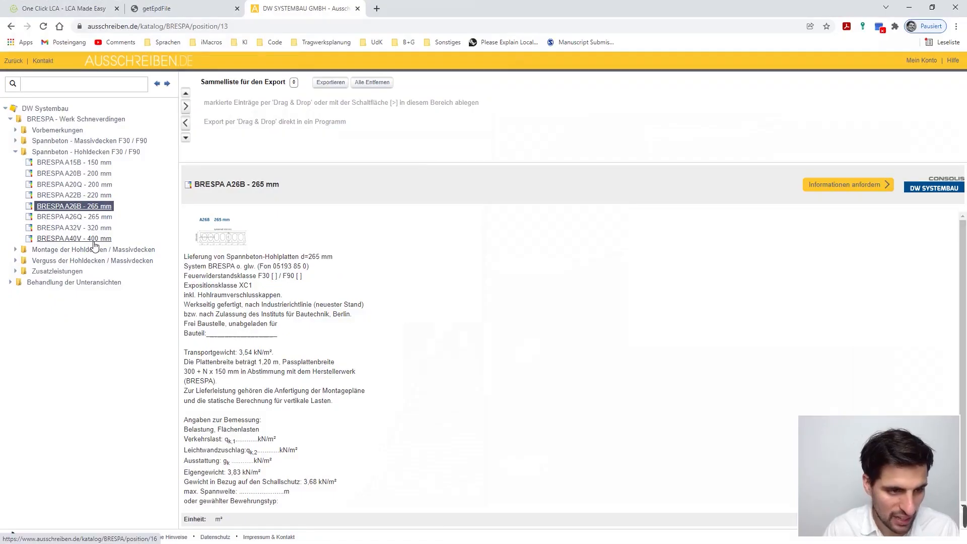
Step: Switch to the DW Systembau catalogue, view the BRESPA A40V - 400 mm cross-section drawing, and highlight the slab's transport weight
{"action": "left_click", "coordinate": [94, 239]}
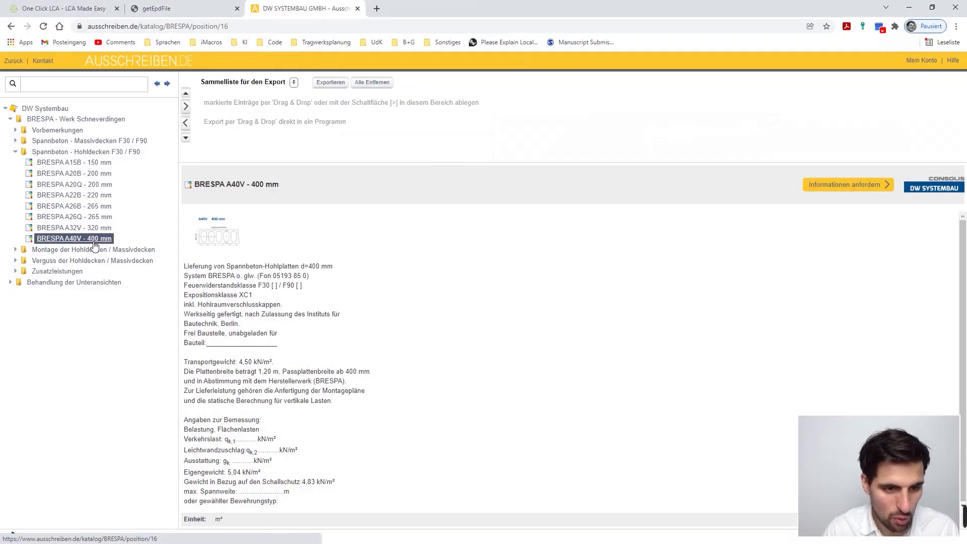
{"action": "left_click", "coordinate": [210, 245]}
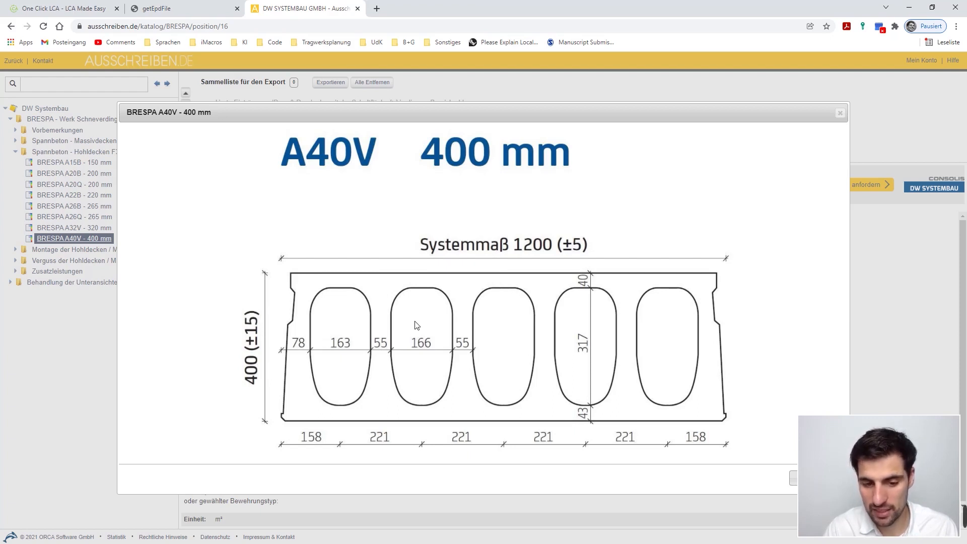
{"action": "left_click", "coordinate": [840, 115]}
{"action": "left_click", "coordinate": [234, 237]}
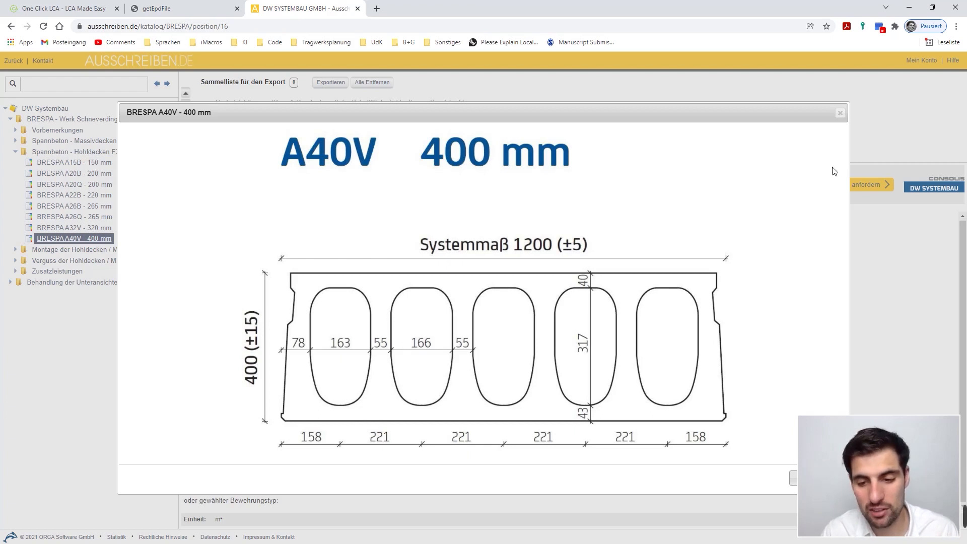
{"action": "left_click", "coordinate": [839, 113]}
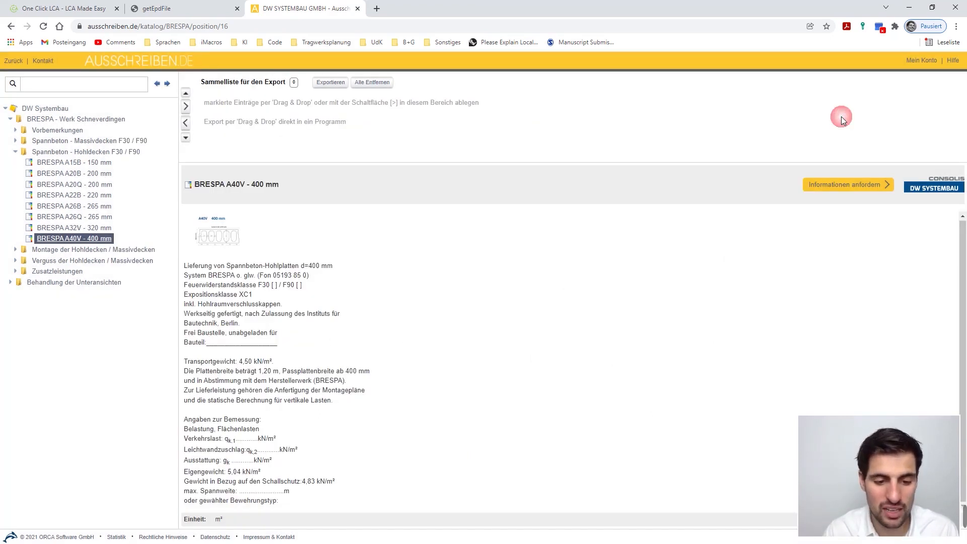
{"action": "left_click_drag", "start_coordinate": [185, 361], "coordinate": [255, 363]}
{"action": "left_click", "coordinate": [250, 363]}
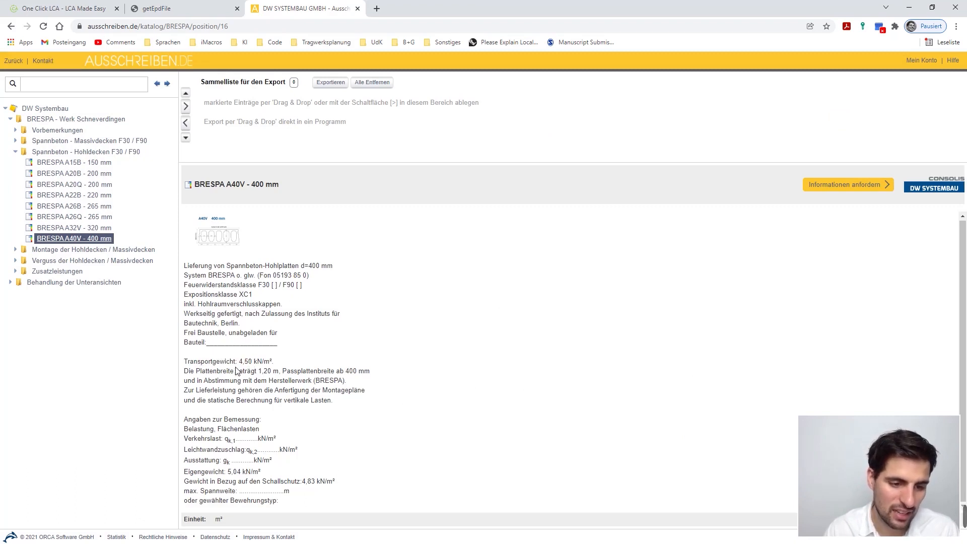
{"action": "left_click_drag", "start_coordinate": [241, 361], "coordinate": [273, 362]}
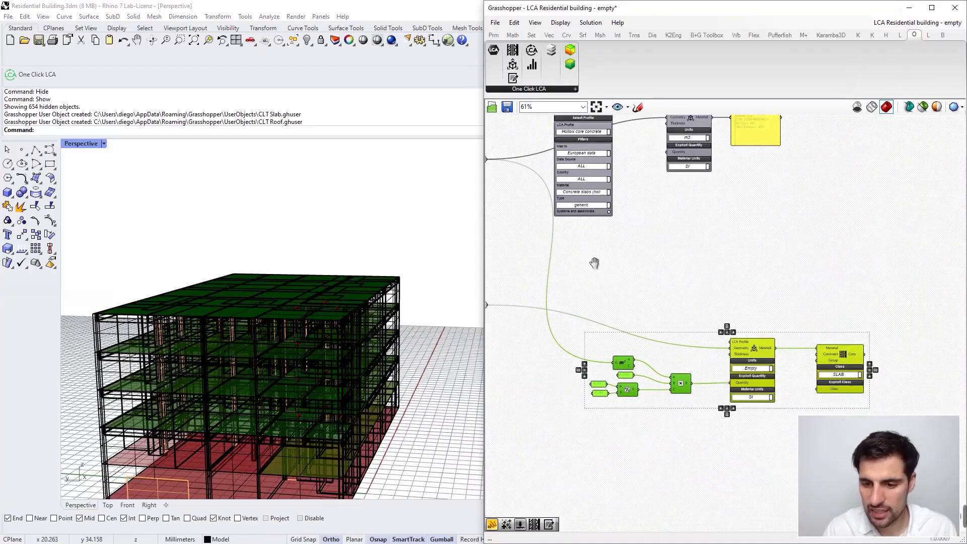
Step: In Grasshopper, connect the hollow core LCA profile output to the LCA Profile input of the Hollow400 slab's material component
{"action": "scroll", "coordinate": [593, 258], "scroll_direction": "down", "scroll_amount": 2}
{"action": "left_click", "coordinate": [654, 219]}
{"action": "right_click_drag", "start_coordinate": [654, 220], "coordinate": [622, 338]}
{"action": "left_click_drag", "start_coordinate": [554, 147], "coordinate": [693, 418]}
{"action": "right_click_drag", "start_coordinate": [649, 398], "coordinate": [707, 293]}
{"action": "scroll", "coordinate": [707, 293], "scroll_direction": "up", "scroll_amount": 1}
{"action": "right_click_drag", "start_coordinate": [622, 327], "coordinate": [682, 417]}
{"action": "scroll", "coordinate": [682, 418], "scroll_direction": "down", "scroll_amount": 2}
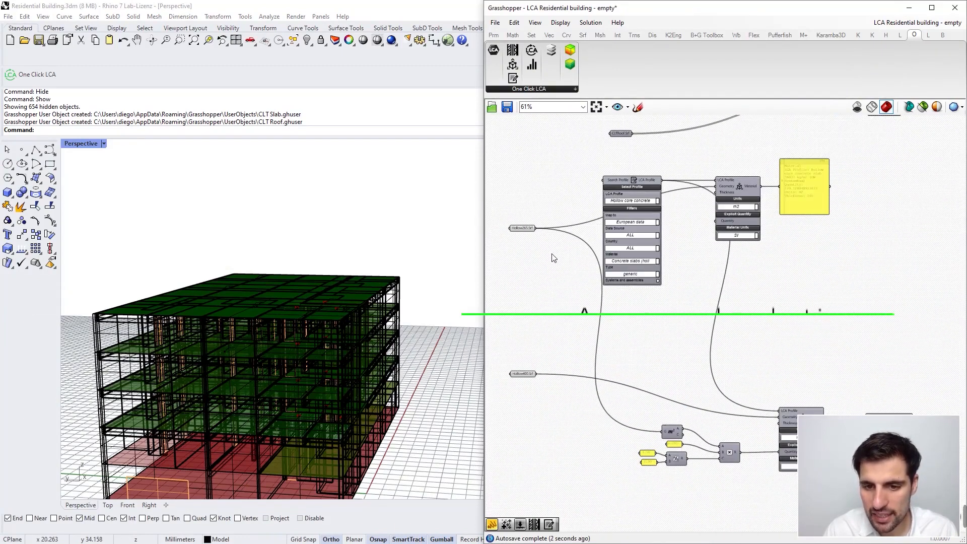
{"action": "scroll", "coordinate": [664, 431], "scroll_direction": "up", "scroll_amount": 1}
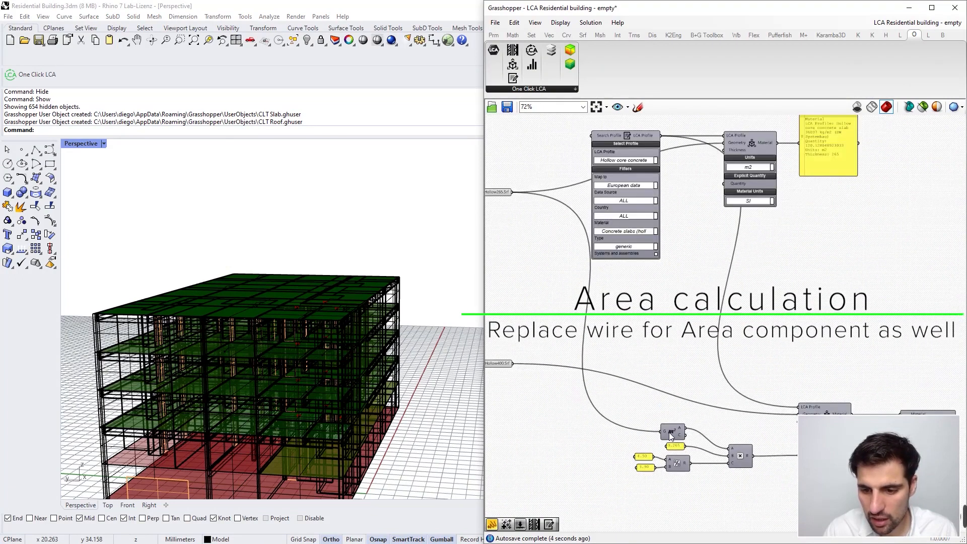
Step: Examine the volume calculation feeding the Hollow400 material's explicit quantity, including area, thickness, weight ratio and material units
{"action": "left_click", "coordinate": [502, 191]}
{"action": "right_click_drag", "start_coordinate": [668, 409], "coordinate": [613, 359]}
{"action": "scroll", "coordinate": [630, 330], "scroll_direction": "up", "scroll_amount": 2}
{"action": "left_click", "coordinate": [605, 381]}
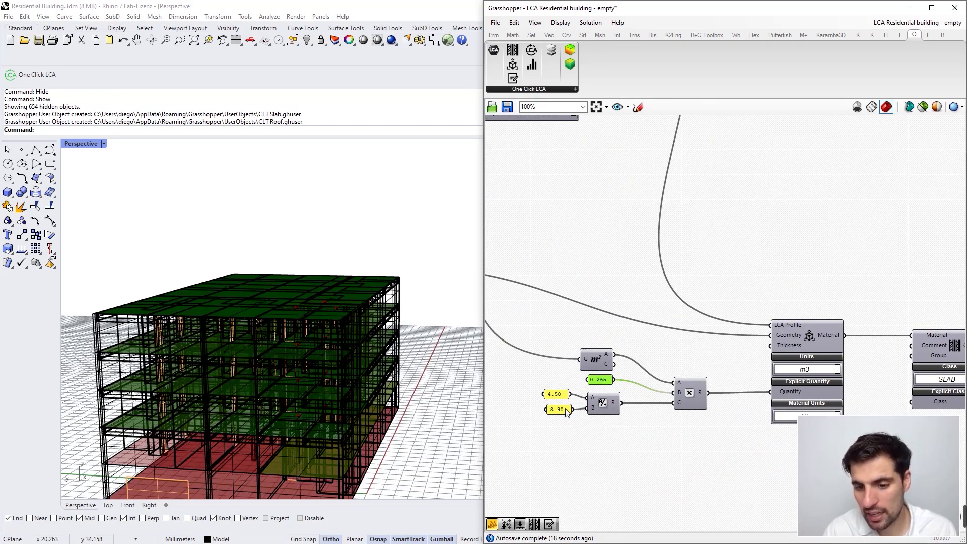
{"action": "mouse_move", "coordinate": [670, 188]}
{"action": "right_mouse_down"}
{"action": "mouse_move", "coordinate": [667, 421]}
{"action": "mouse_move", "coordinate": [686, 184]}
{"action": "right_mouse_up"}
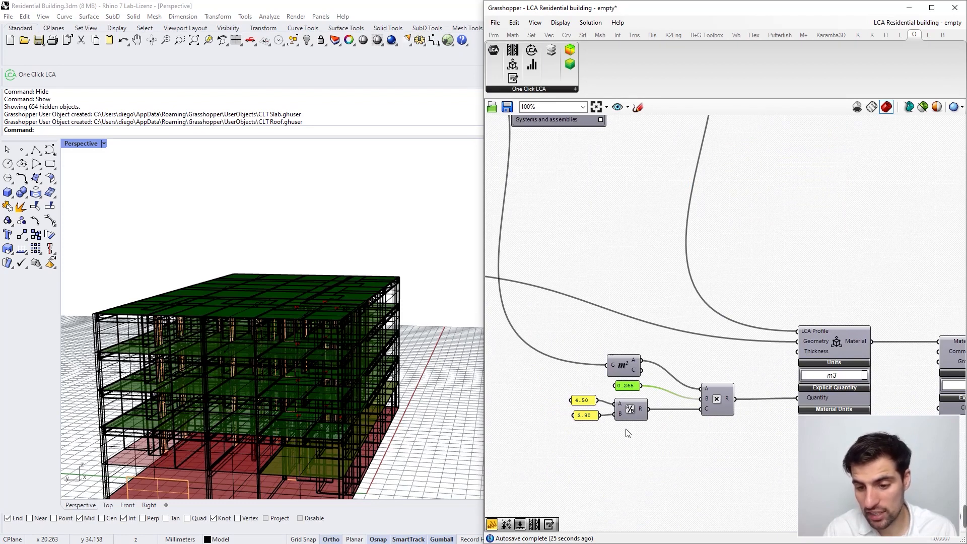
{"action": "right_click_drag", "start_coordinate": [705, 431], "coordinate": [553, 383]}
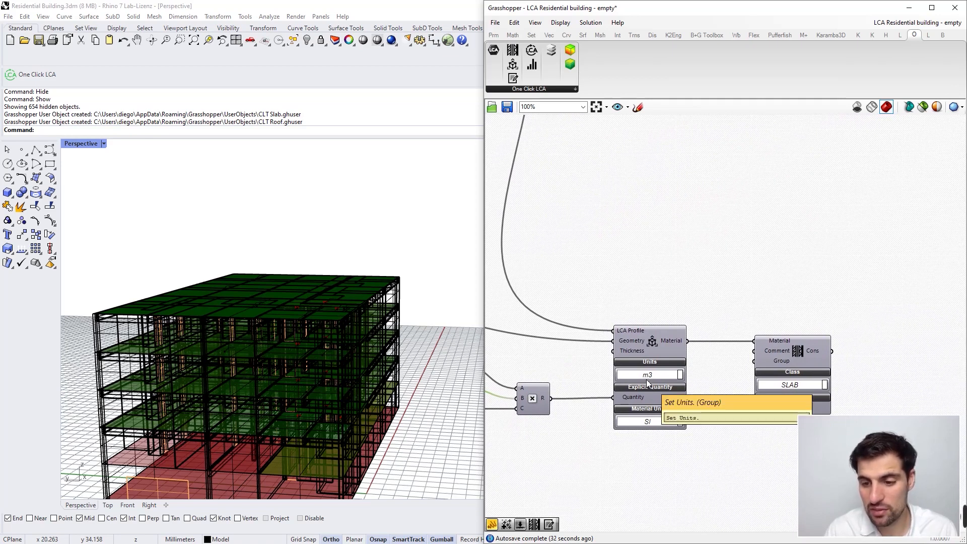
{"action": "scroll", "coordinate": [646, 379], "scroll_direction": "down", "scroll_amount": 2}
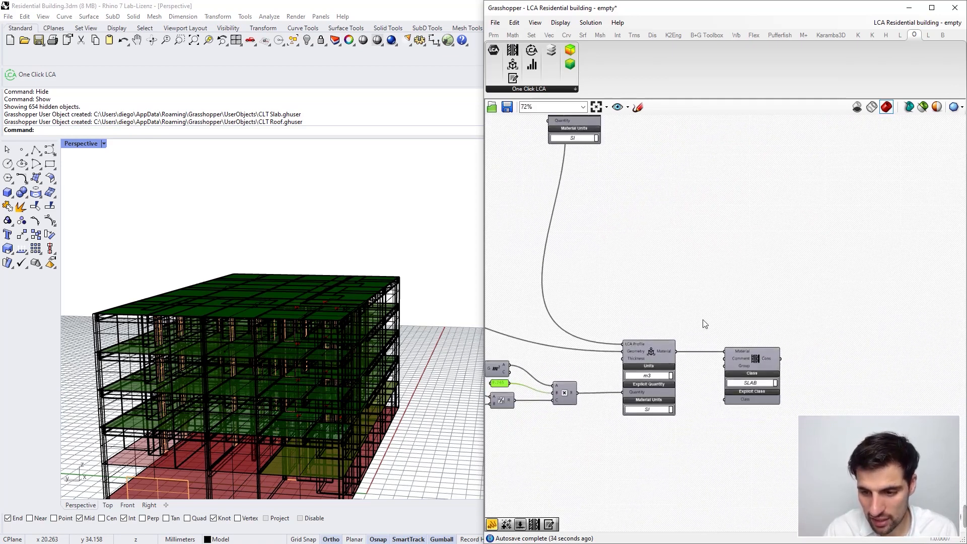
{"action": "right_click_drag", "start_coordinate": [706, 225], "coordinate": [768, 233]}
{"action": "right_click_drag", "start_coordinate": [600, 329], "coordinate": [694, 339]}
{"action": "scroll", "coordinate": [710, 418], "scroll_direction": "up", "scroll_amount": 1}
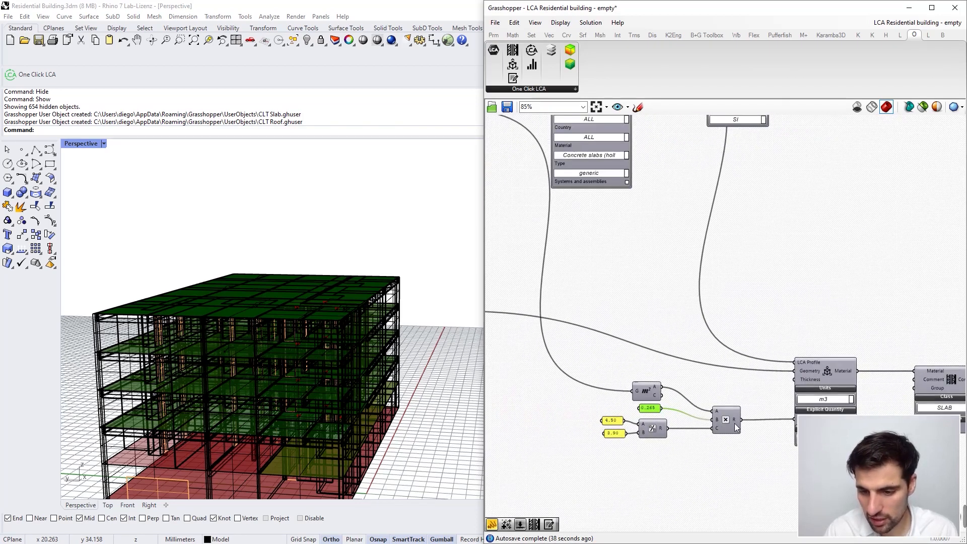
{"action": "mouse_move", "coordinate": [736, 424]}
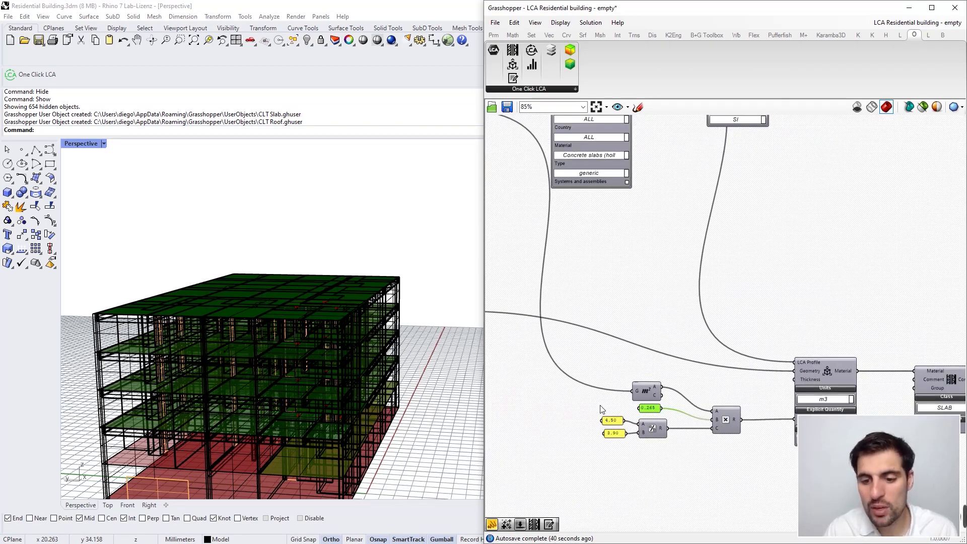
Step: Duplicate the SLAB Construction component and connect the Hollow265 material to the copy placed beside it
{"action": "scroll", "coordinate": [518, 443], "scroll_direction": "down", "scroll_amount": 1}
{"action": "right_click_drag", "start_coordinate": [640, 226], "coordinate": [757, 249]}
{"action": "right_click_drag", "start_coordinate": [863, 335], "coordinate": [619, 362]}
{"action": "scroll", "coordinate": [569, 380], "scroll_direction": "down", "scroll_amount": 4}
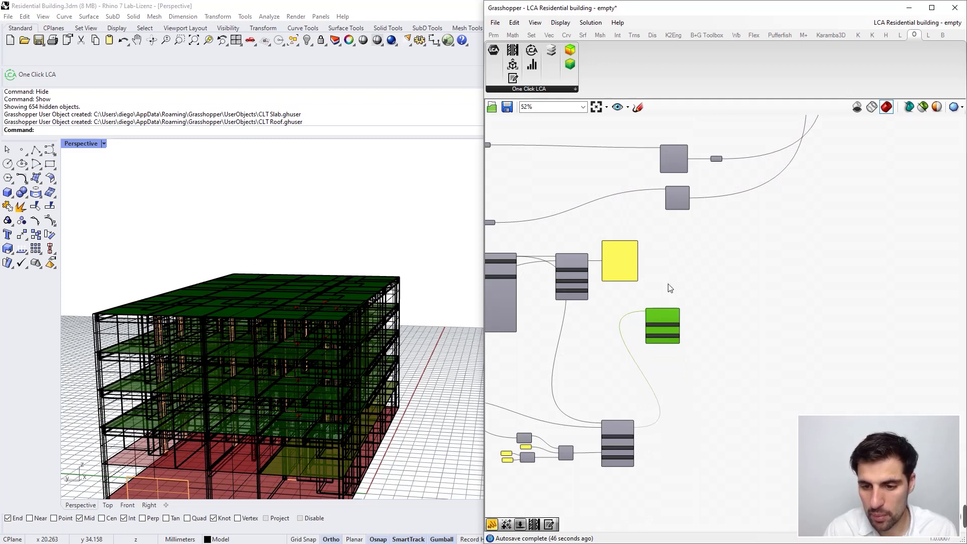
{"action": "scroll", "coordinate": [649, 279], "scroll_direction": "up", "scroll_amount": 2}
{"action": "right_click_drag", "start_coordinate": [641, 315], "coordinate": [669, 250]}
{"action": "left_click_drag", "start_coordinate": [690, 308], "coordinate": [677, 275]}
{"action": "scroll", "coordinate": [575, 348], "scroll_direction": "down", "scroll_amount": 5}
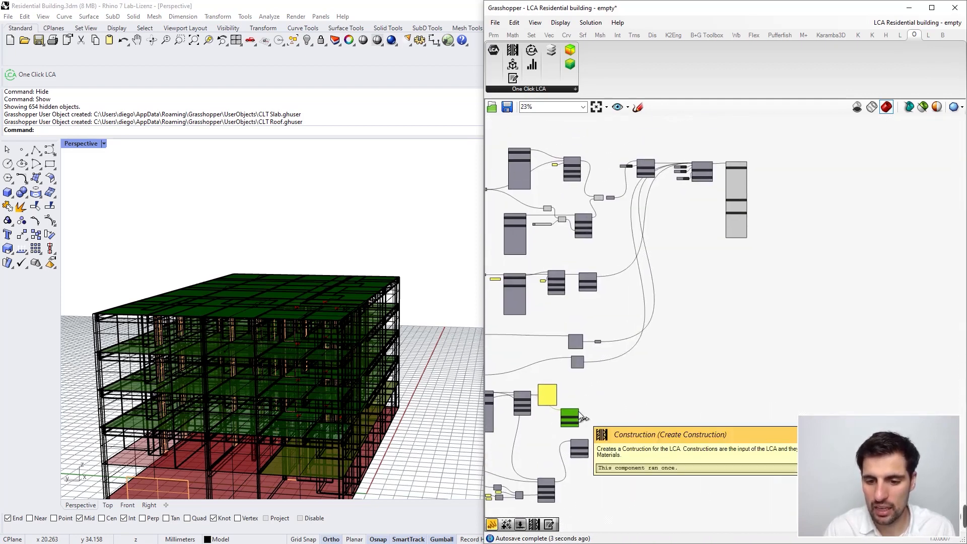
Step: With the solver locked, connect both hollow core slab constructions to the LCA component's Construction input, and unlock the solver
{"action": "right_click", "coordinate": [647, 411]}
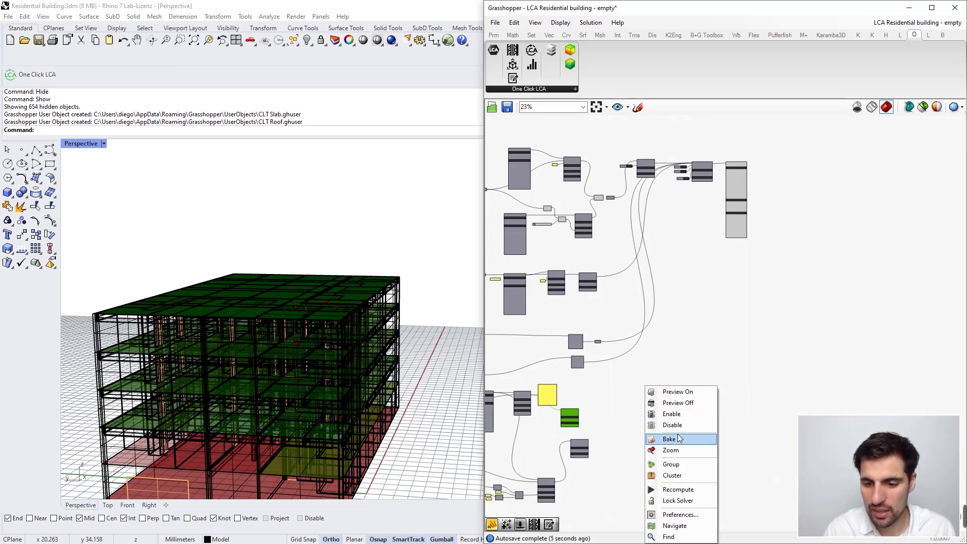
{"action": "left_click", "coordinate": [693, 499]}
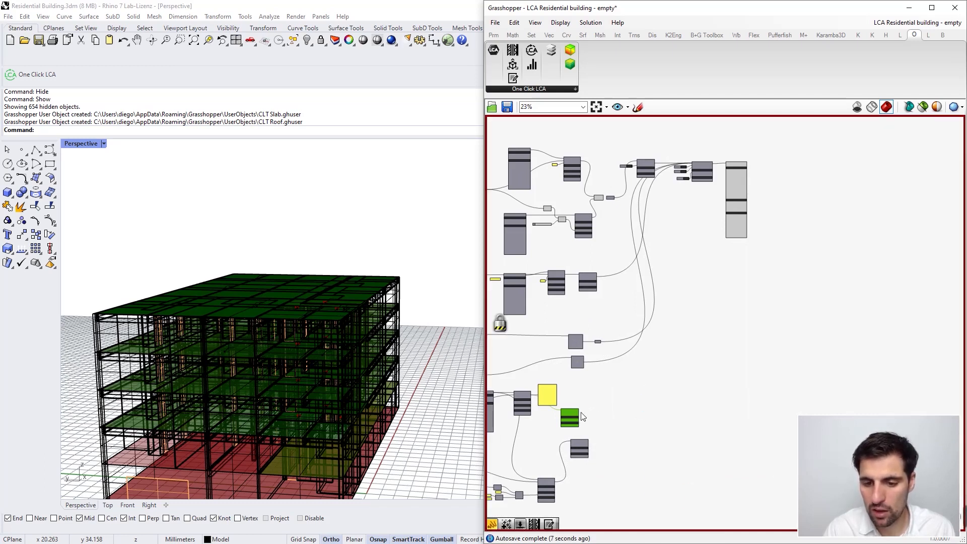
{"action": "left_click_drag", "start_coordinate": [580, 415], "coordinate": [680, 166]}
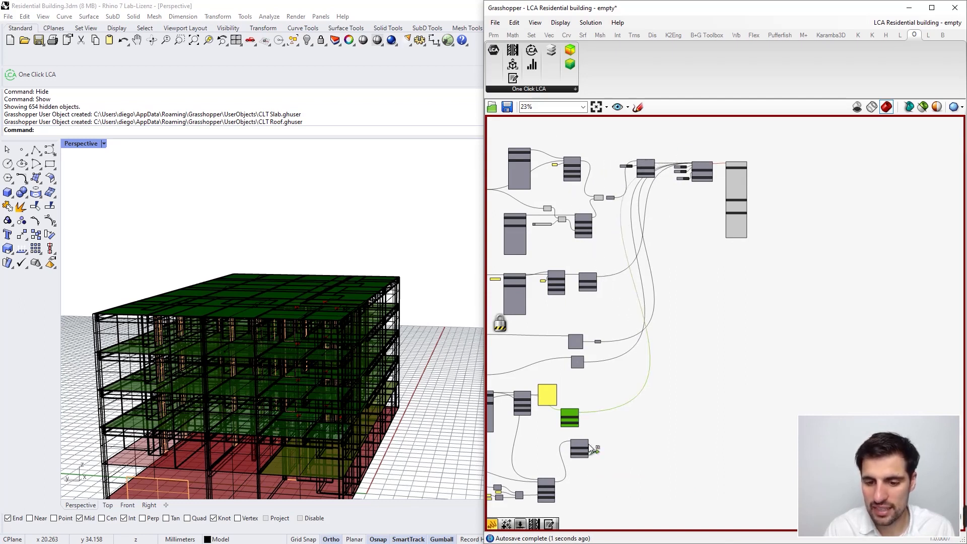
{"action": "left_click_drag", "start_coordinate": [662, 260], "coordinate": [691, 164]}
{"action": "right_click", "coordinate": [682, 297]}
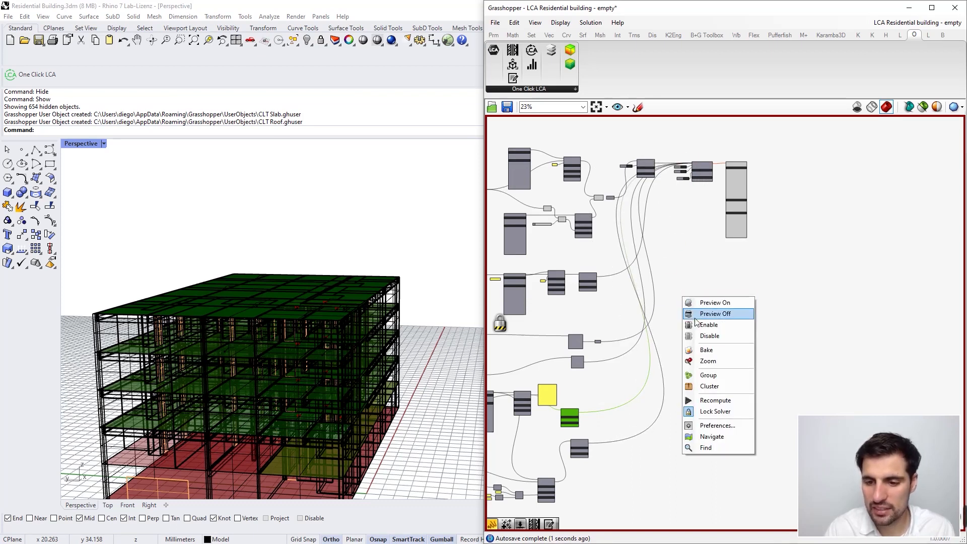
{"action": "left_click", "coordinate": [713, 412]}
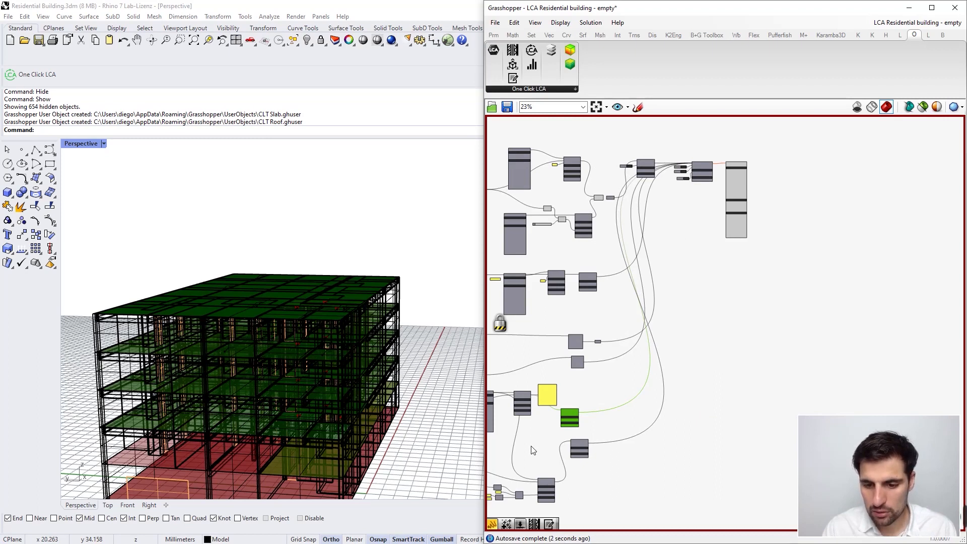
Step: Examine the recalculated building model from several sides and bring the results display component into close view
{"action": "right_click_drag", "start_coordinate": [608, 412], "coordinate": [794, 313]}
{"action": "left_click_drag", "start_coordinate": [641, 393], "coordinate": [587, 258]}
{"action": "right_click", "coordinate": [587, 241]}
{"action": "left_click", "coordinate": [608, 261]}
{"action": "left_click", "coordinate": [602, 258]}
{"action": "right_click_drag", "start_coordinate": [202, 432], "coordinate": [281, 446]}
{"action": "scroll", "coordinate": [222, 444], "scroll_direction": "up", "scroll_amount": 5}
{"action": "scroll", "coordinate": [283, 446], "scroll_direction": "down", "scroll_amount": 5}
{"action": "right_click_drag", "start_coordinate": [359, 438], "coordinate": [334, 382]}
{"action": "right_click_drag", "start_coordinate": [728, 263], "coordinate": [363, 397]}
{"action": "scroll", "coordinate": [738, 371], "scroll_direction": "down", "scroll_amount": 1}
{"action": "right_click_drag", "start_coordinate": [553, 347], "coordinate": [719, 321]}
{"action": "scroll", "coordinate": [690, 315], "scroll_direction": "up", "scroll_amount": 3}
{"action": "scroll", "coordinate": [691, 315], "scroll_direction": "up", "scroll_amount": 3}
{"action": "right_click_drag", "start_coordinate": [737, 260], "coordinate": [755, 324]}
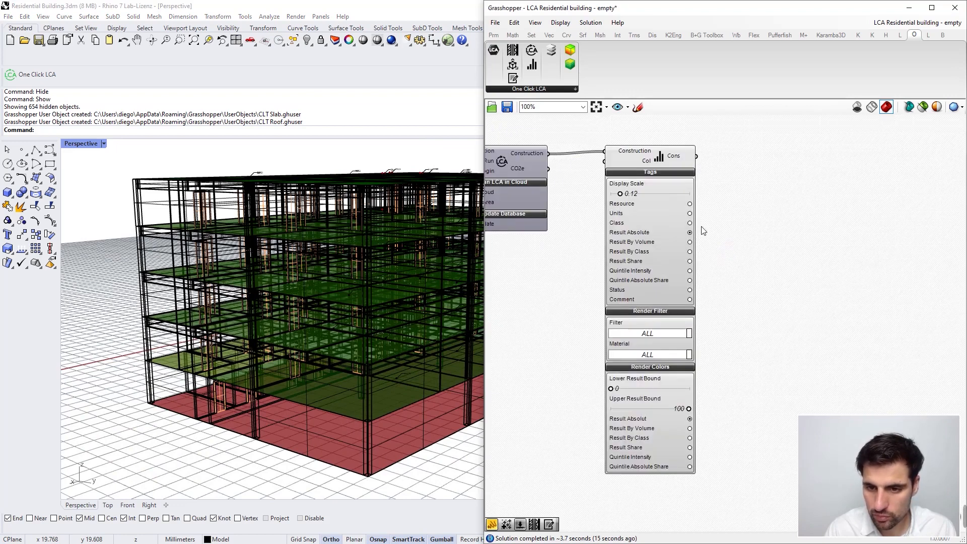
Step: Set both the render colors and the tags of the results display component to Result By Volume
{"action": "left_click", "coordinate": [689, 428]}
{"action": "right_click_drag", "start_coordinate": [296, 443], "coordinate": [282, 403]}
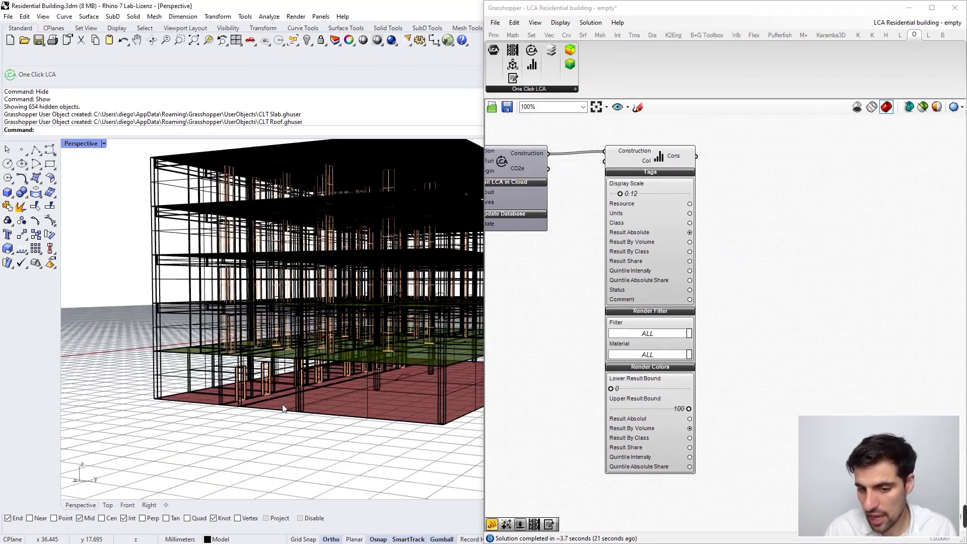
{"action": "left_click", "coordinate": [689, 243]}
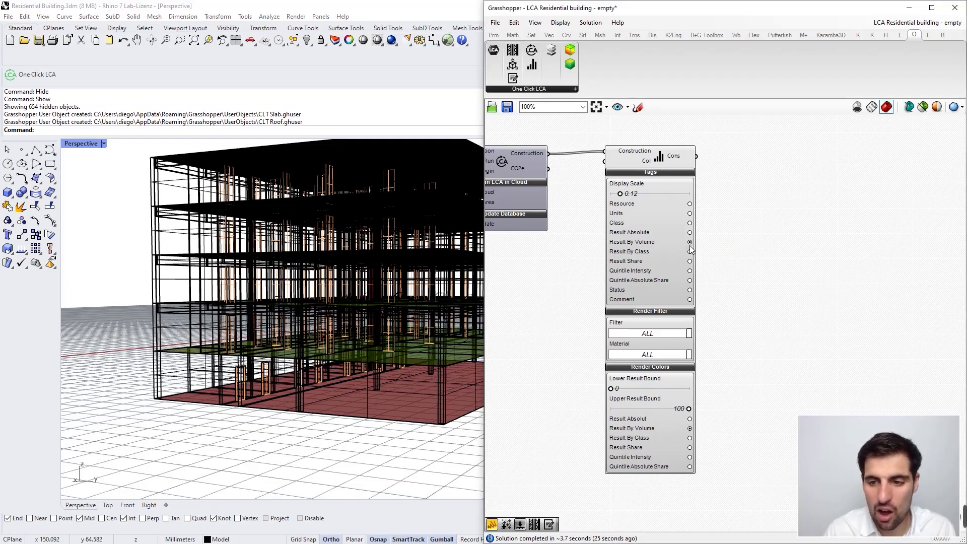
Step: Set the result tags' display scale to 0.23 and examine the whole building coloured by volume result
{"action": "right_click_drag", "start_coordinate": [394, 378], "coordinate": [175, 379]}
{"action": "scroll", "coordinate": [327, 365], "scroll_direction": "up", "scroll_amount": 4}
{"action": "right_click_drag", "start_coordinate": [342, 360], "coordinate": [293, 362]}
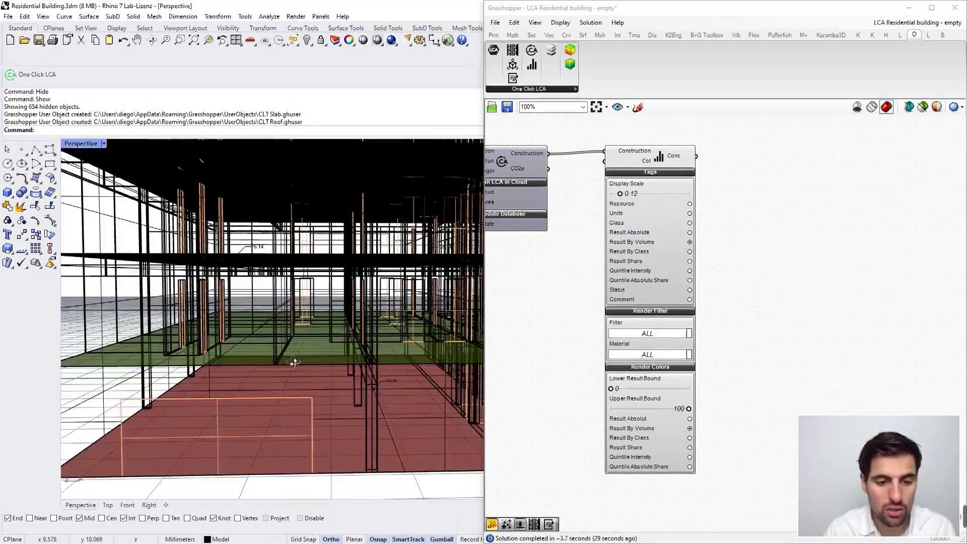
{"action": "scroll", "coordinate": [294, 362], "scroll_direction": "up", "scroll_amount": 6}
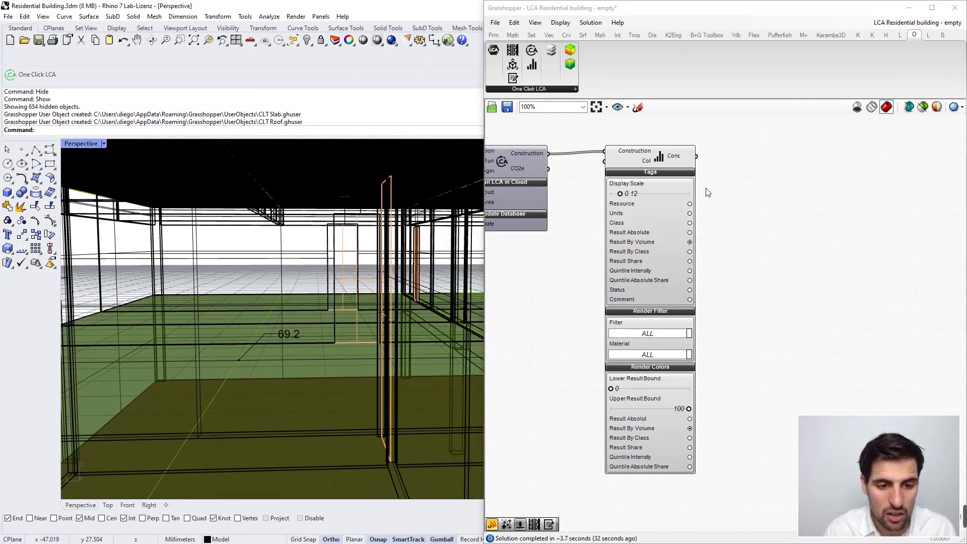
{"action": "left_click_drag", "start_coordinate": [619, 194], "coordinate": [630, 196]}
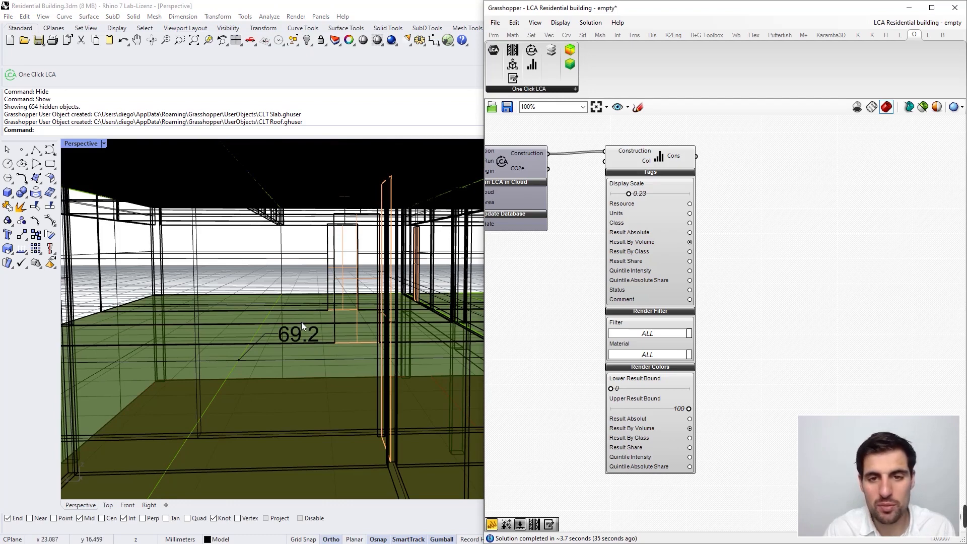
{"action": "right_click_drag", "start_coordinate": [317, 349], "coordinate": [325, 332]}
{"action": "scroll", "coordinate": [326, 329], "scroll_direction": "down", "scroll_amount": 10}
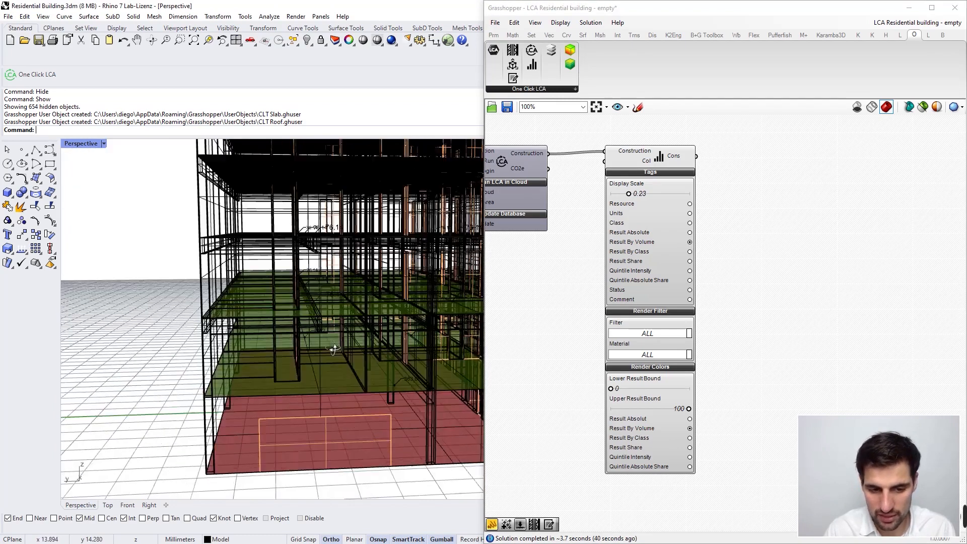
{"action": "right_click_drag", "start_coordinate": [369, 377], "coordinate": [327, 361]}
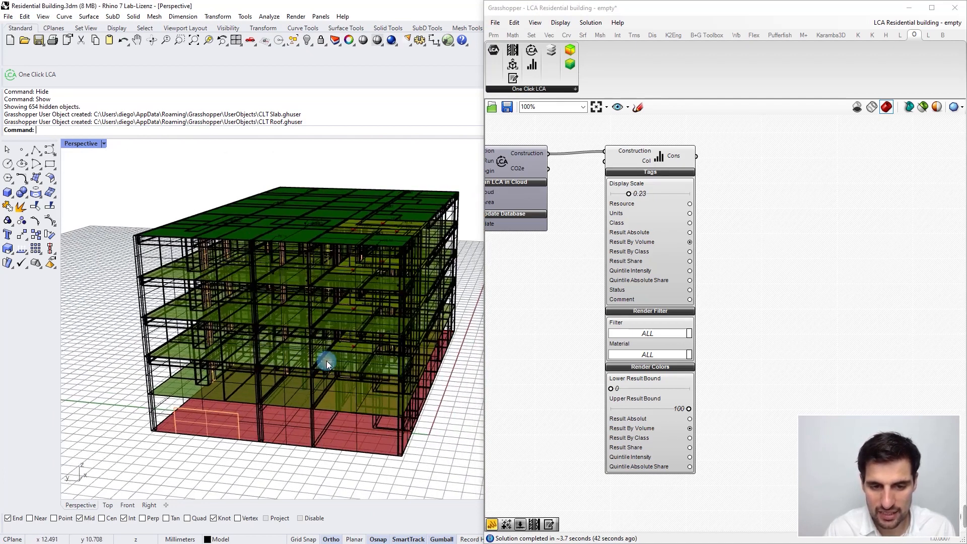
{"action": "scroll", "coordinate": [326, 361], "scroll_direction": "down", "scroll_amount": 4}
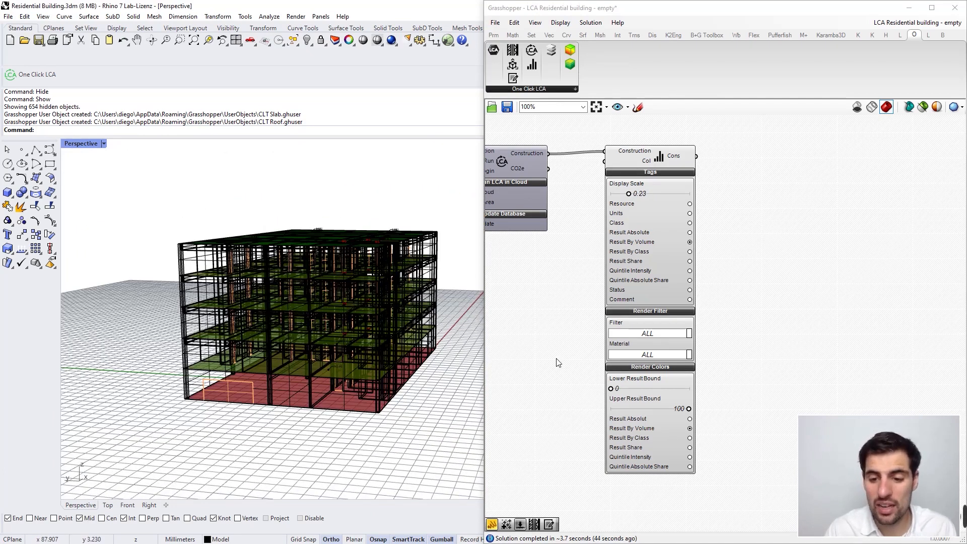
Step: Bring the volume calculation that feeds the Hollow400 material's quantity back into close view on the Grasshopper canvas
{"action": "scroll", "coordinate": [558, 362], "scroll_direction": "down", "scroll_amount": 6}
{"action": "right_click_drag", "start_coordinate": [557, 361], "coordinate": [618, 285]}
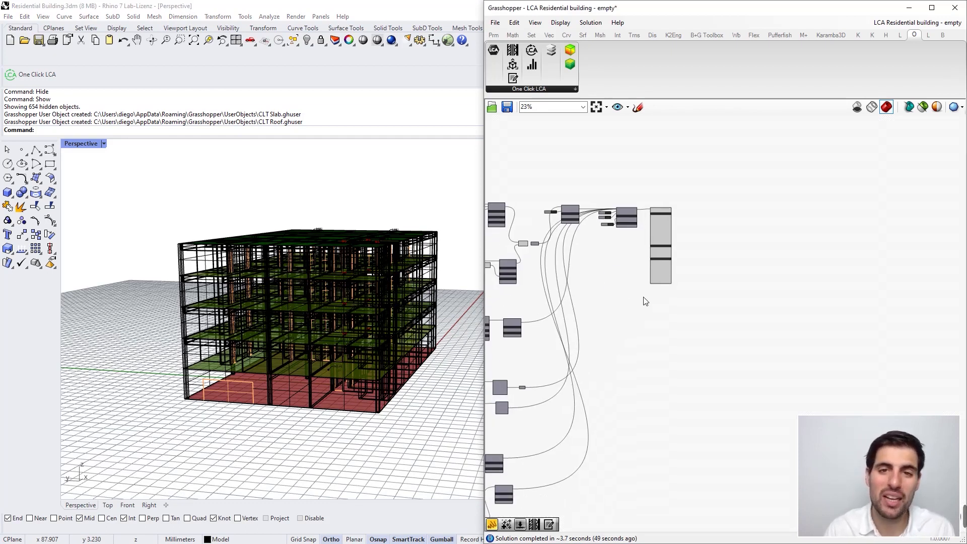
{"action": "right_click_drag", "start_coordinate": [583, 412], "coordinate": [739, 303]}
{"action": "scroll", "coordinate": [577, 405], "scroll_direction": "up", "scroll_amount": 6}
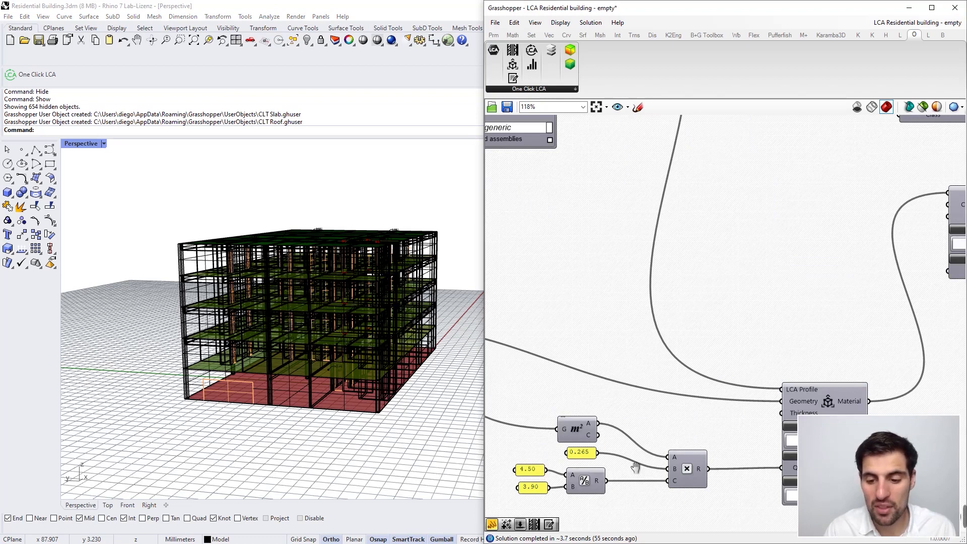
{"action": "right_click_drag", "start_coordinate": [624, 484], "coordinate": [618, 425]}
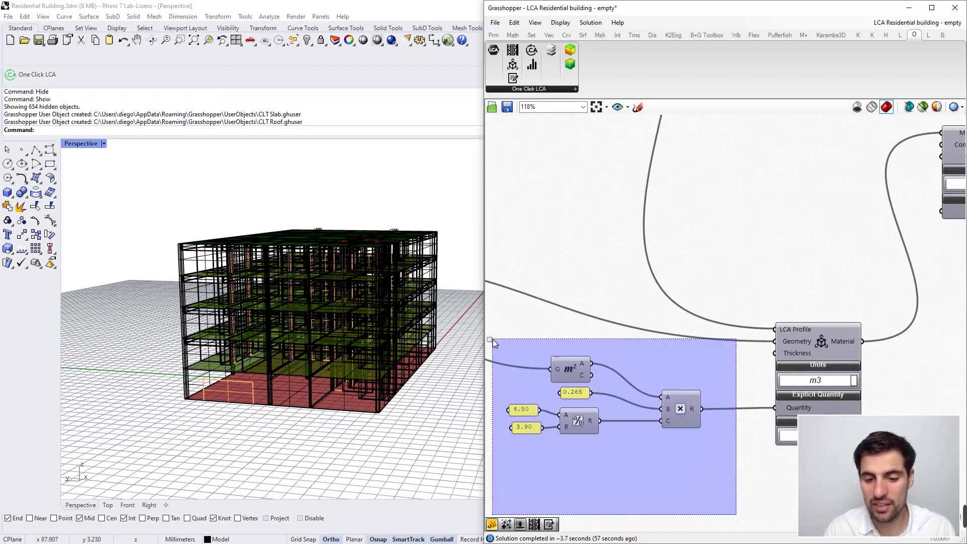